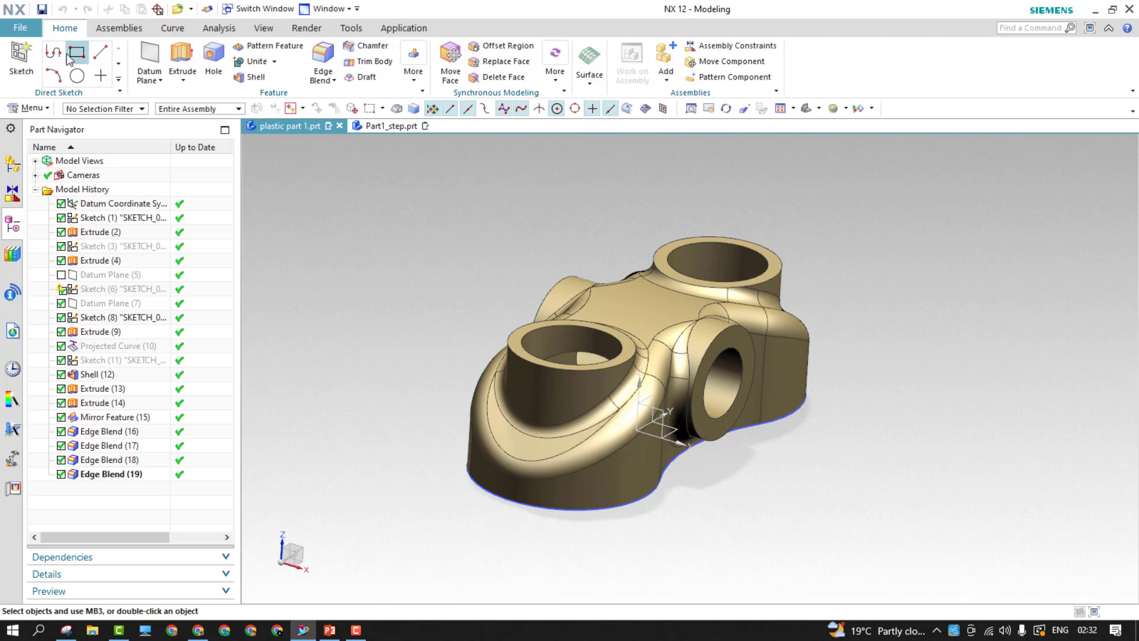
- Create plastic part 1_dwg1.prt from the A2 - Size drawing template, referencing plastic part 1
left_click(23, 31)
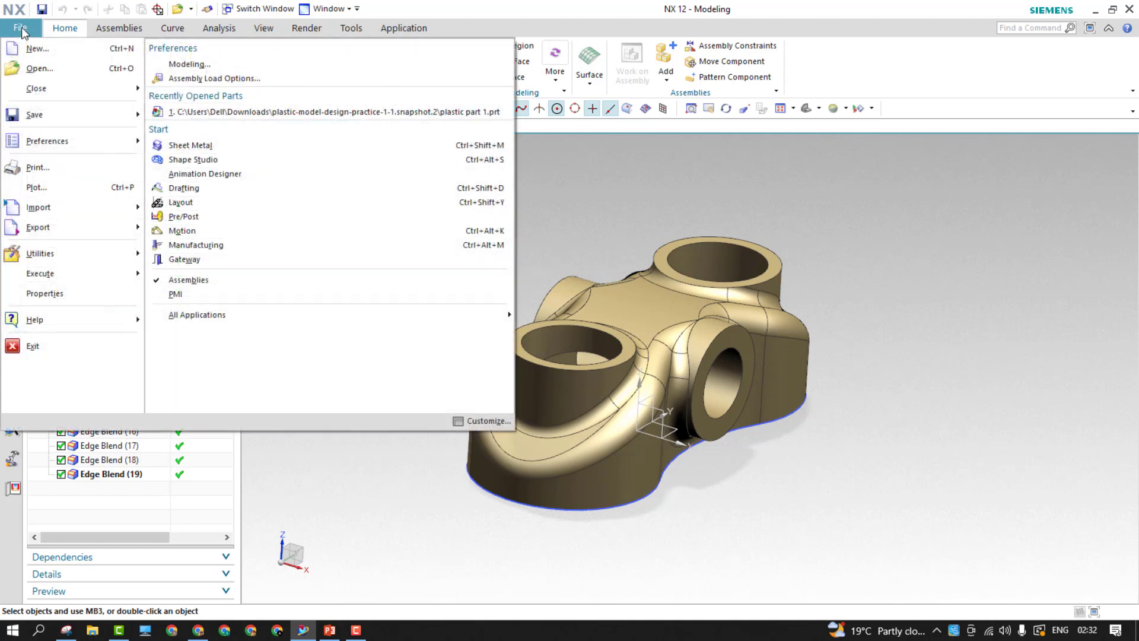
left_click(51, 52)
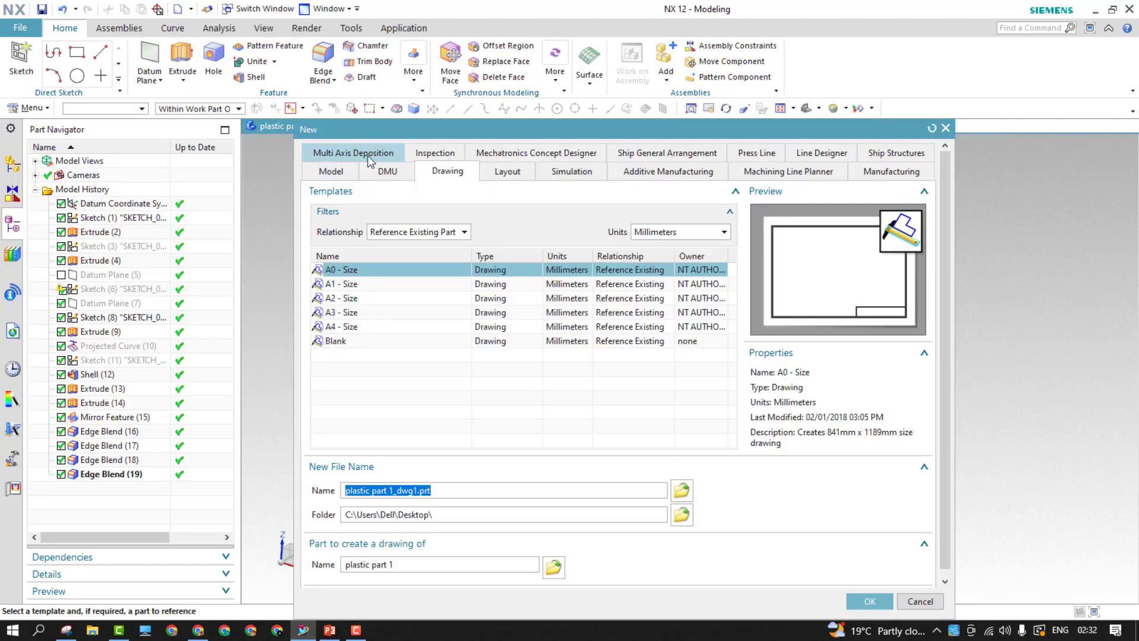
left_click(333, 173)
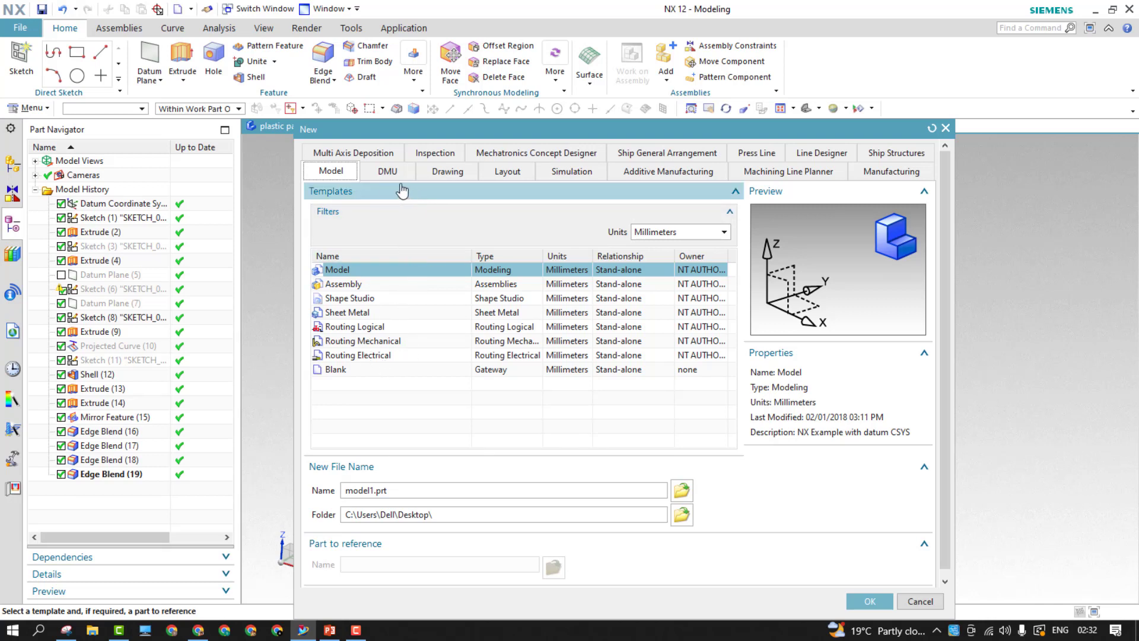
left_click(447, 174)
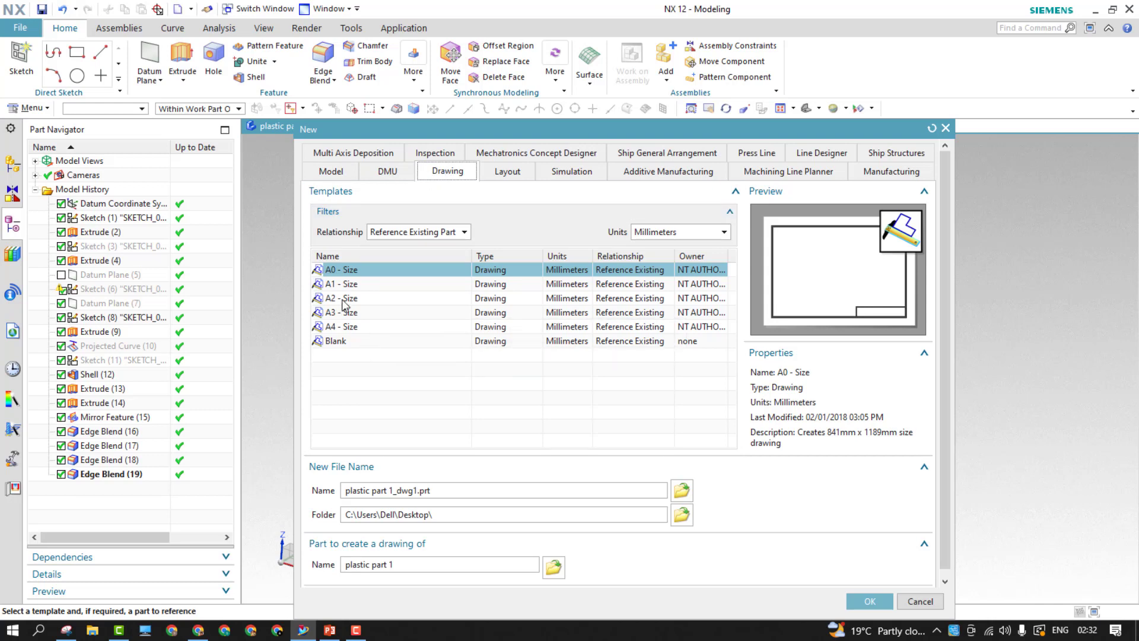
left_click(375, 301)
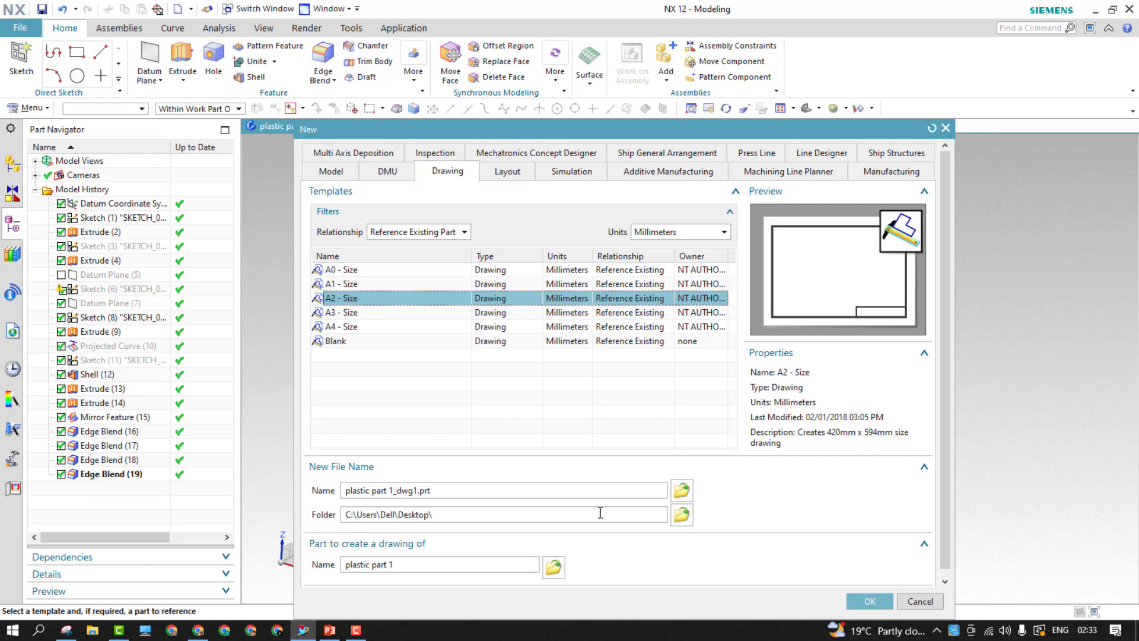
left_click(870, 601)
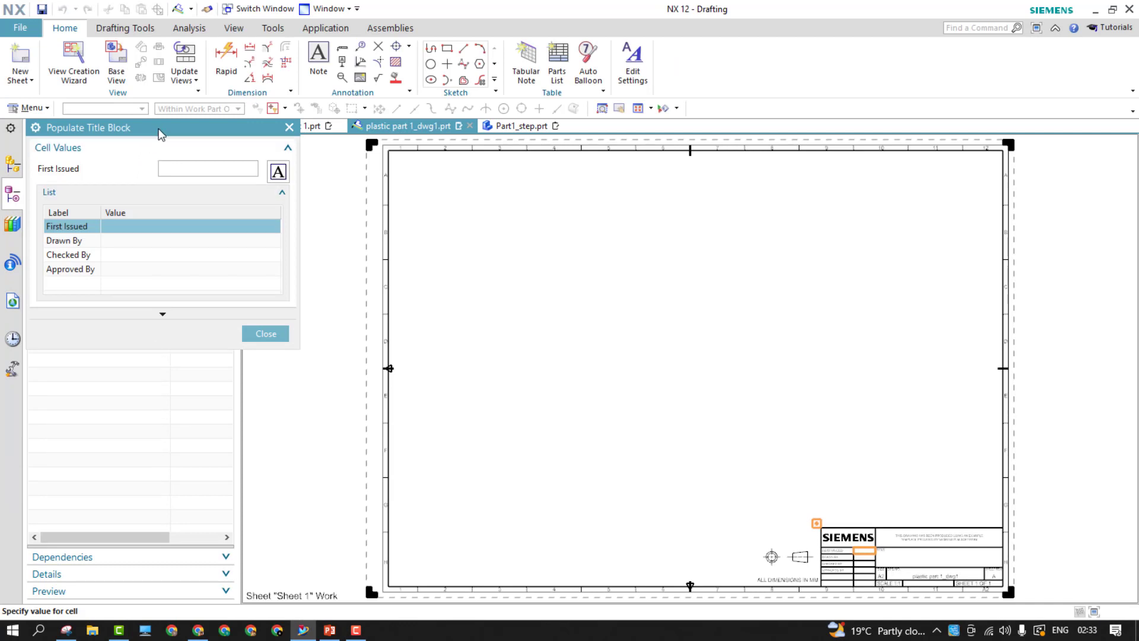
- Enter XXXX for First Issued and the drafter's name for Drawn By, skipping automatic views
left_click_drag(159, 130, 279, 177)
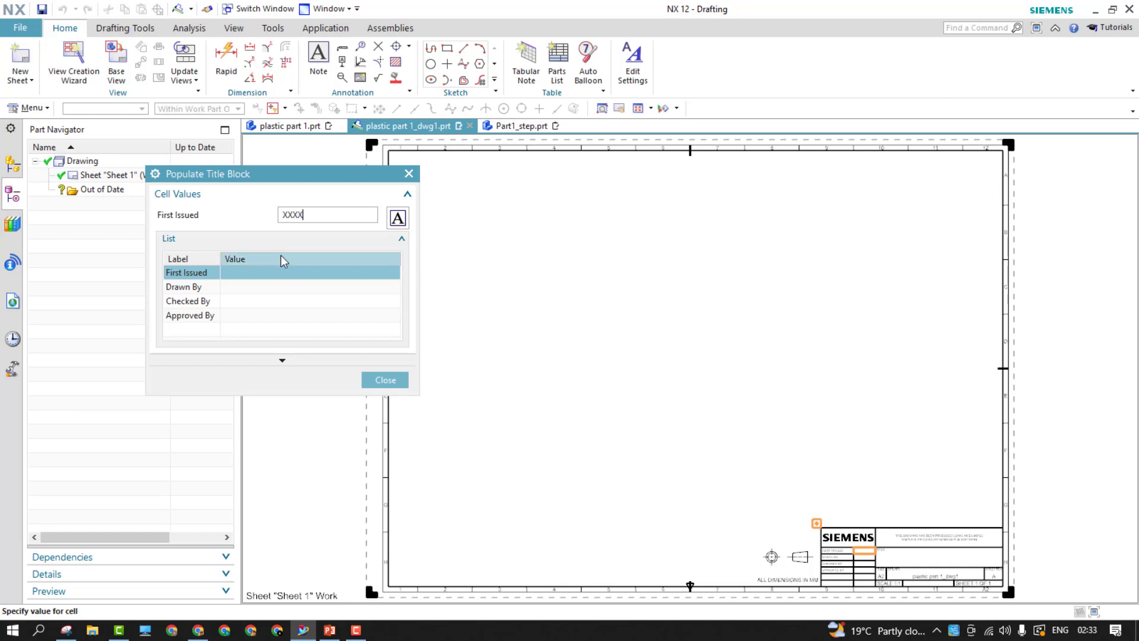
left_click(270, 286)
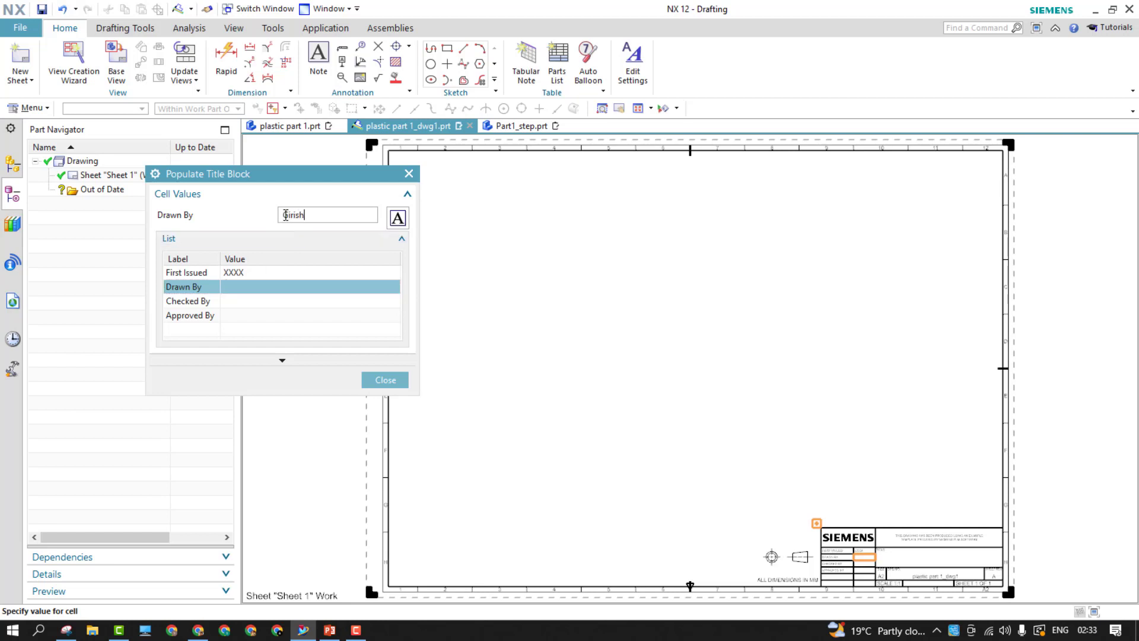
type("Girish")
left_click(373, 385)
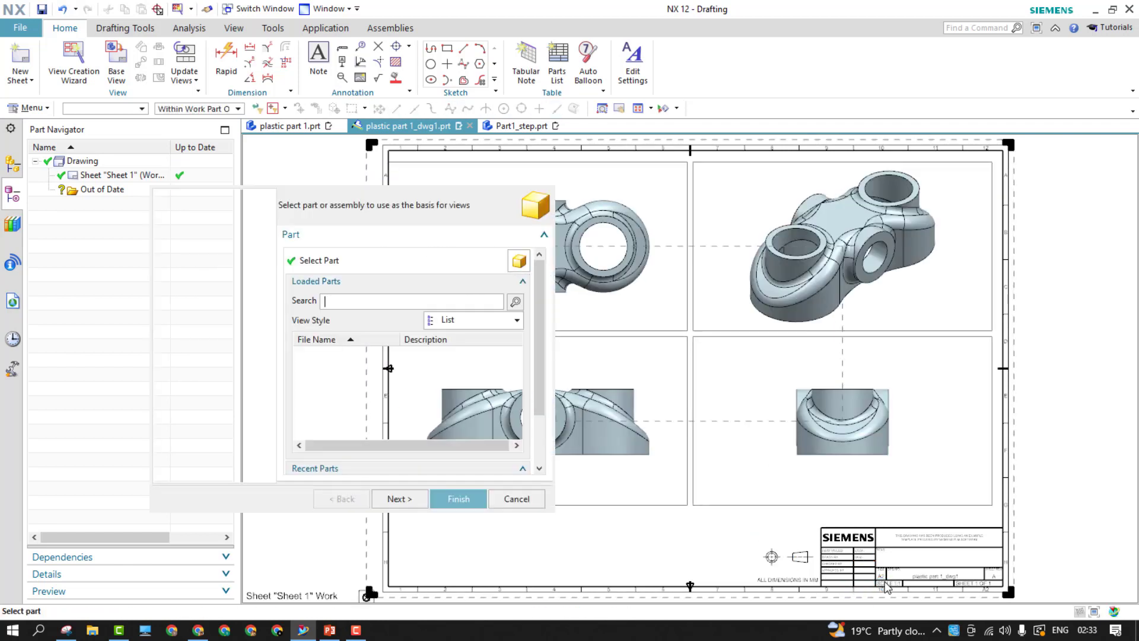
left_click(515, 499)
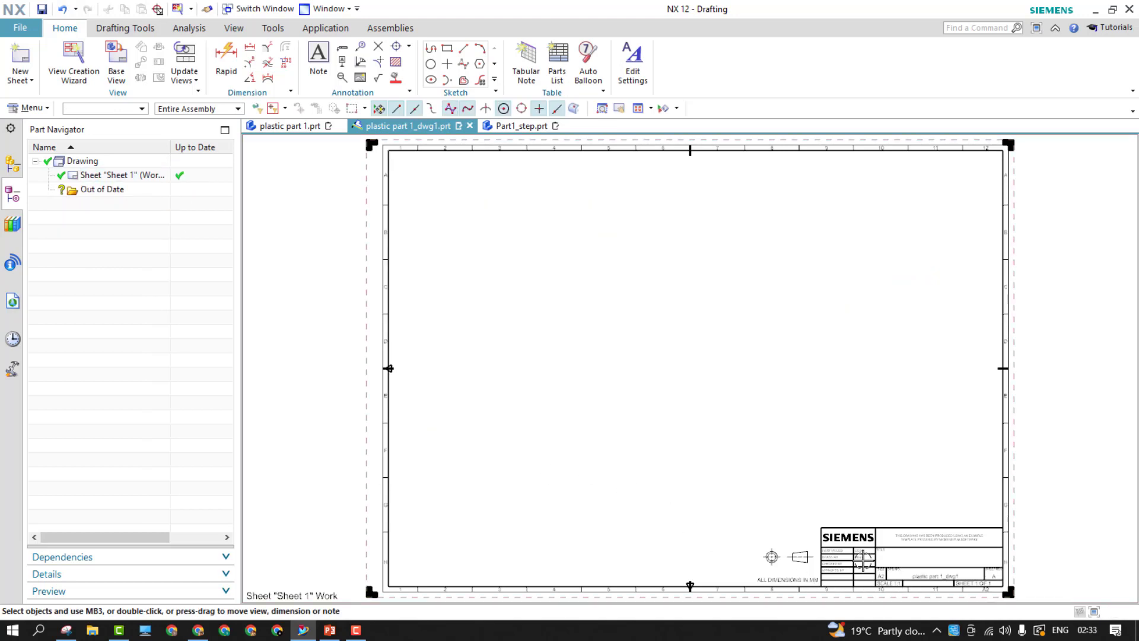
- Zoom in to check the completed title block, then launch the View Creation Wizard
scroll(856, 555, "up", 5)
scroll(856, 556, "up", 2)
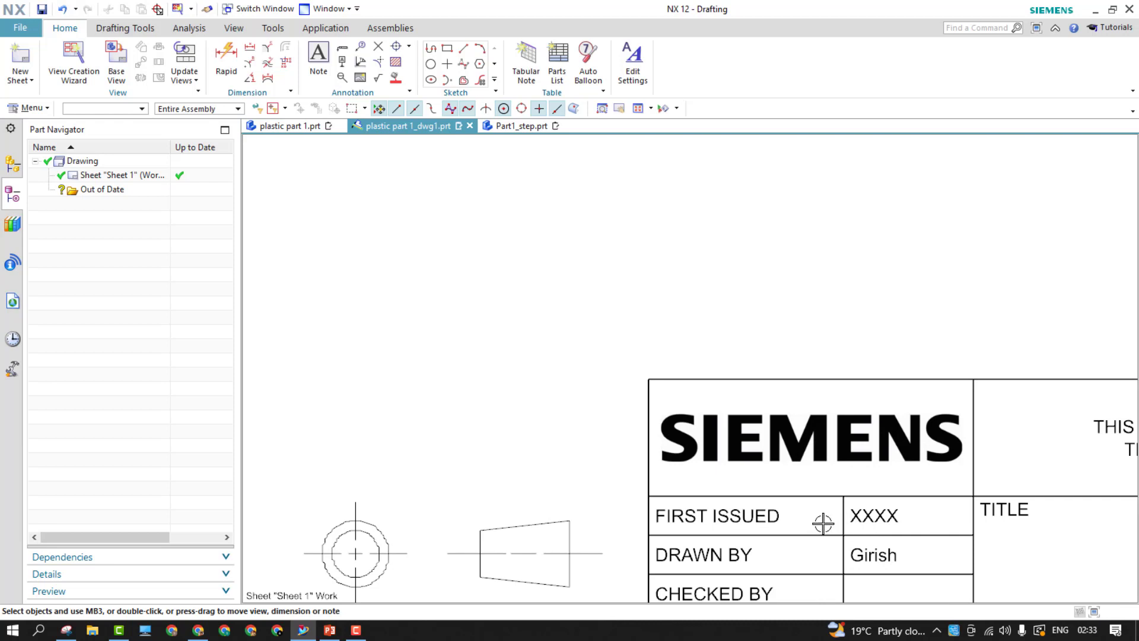
scroll(823, 522, "down", 6)
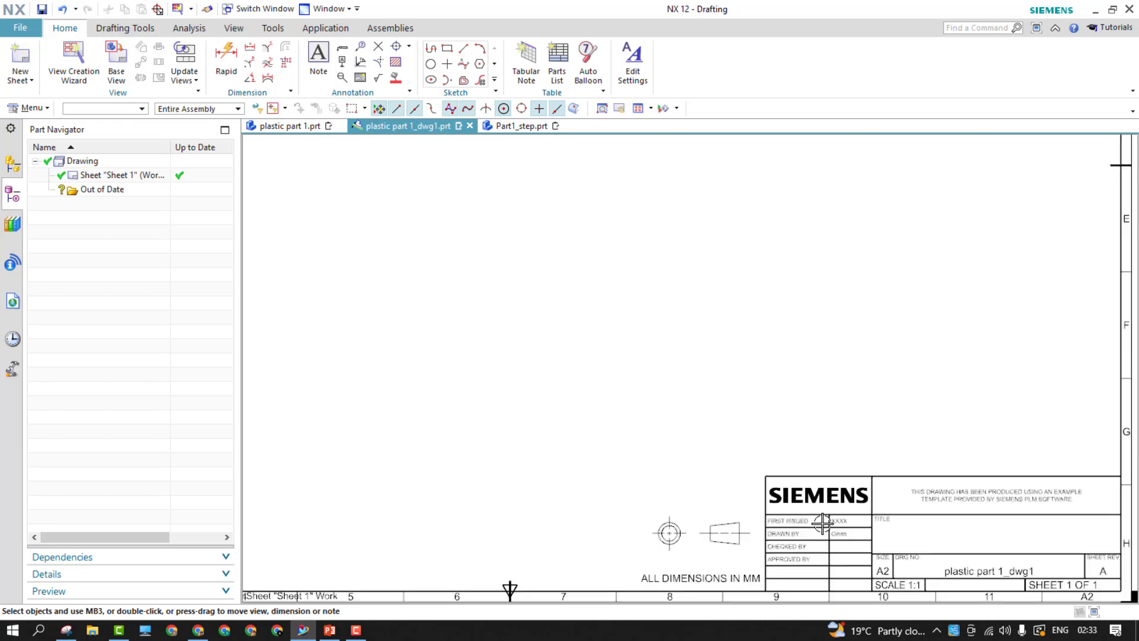
scroll(823, 522, "down", 3)
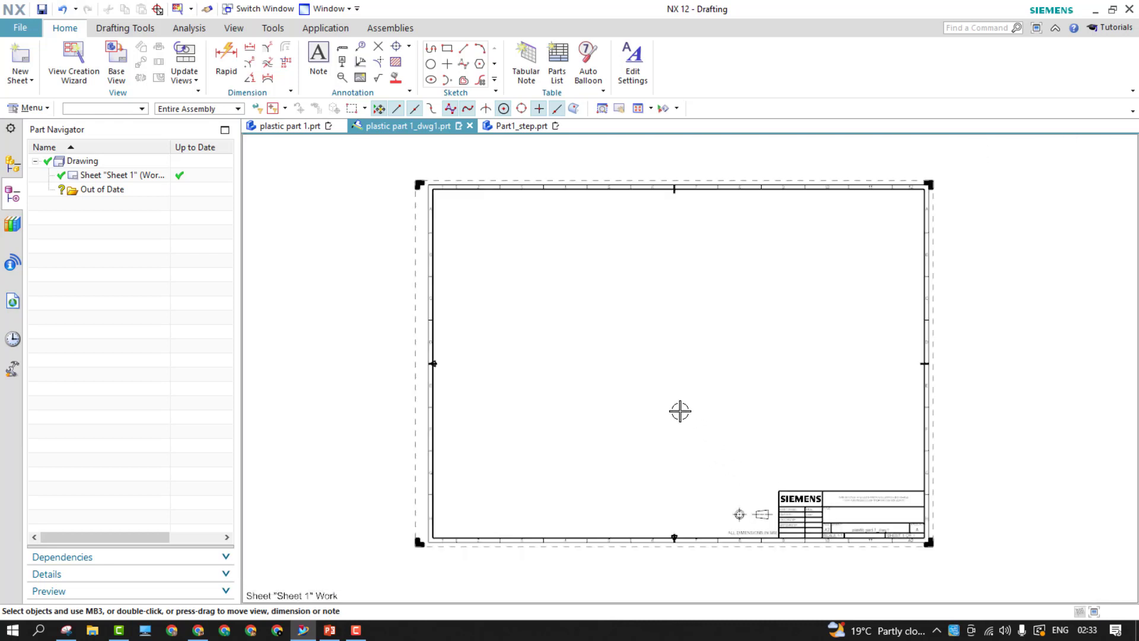
scroll(679, 410, "up", 1)
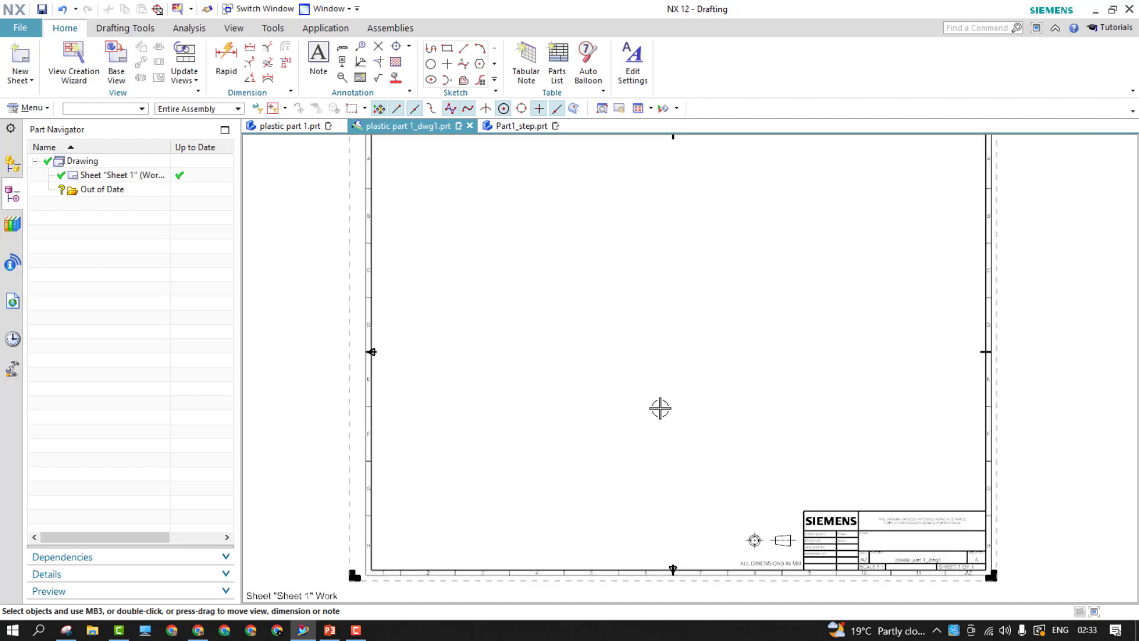
scroll(660, 408, "up", 1)
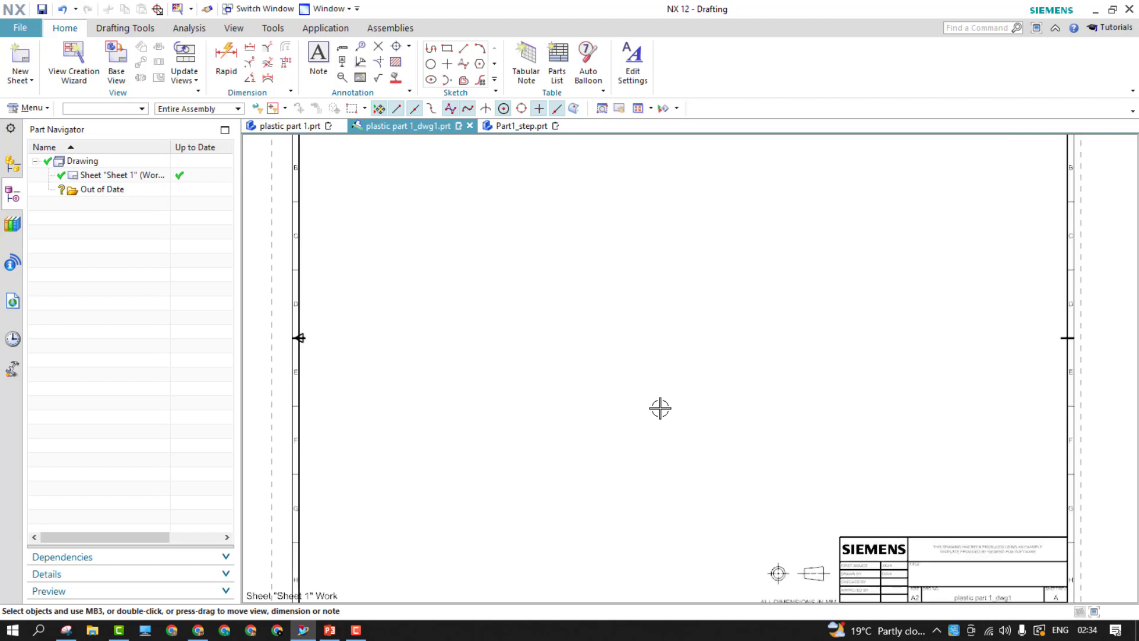
scroll(659, 408, "down", 2)
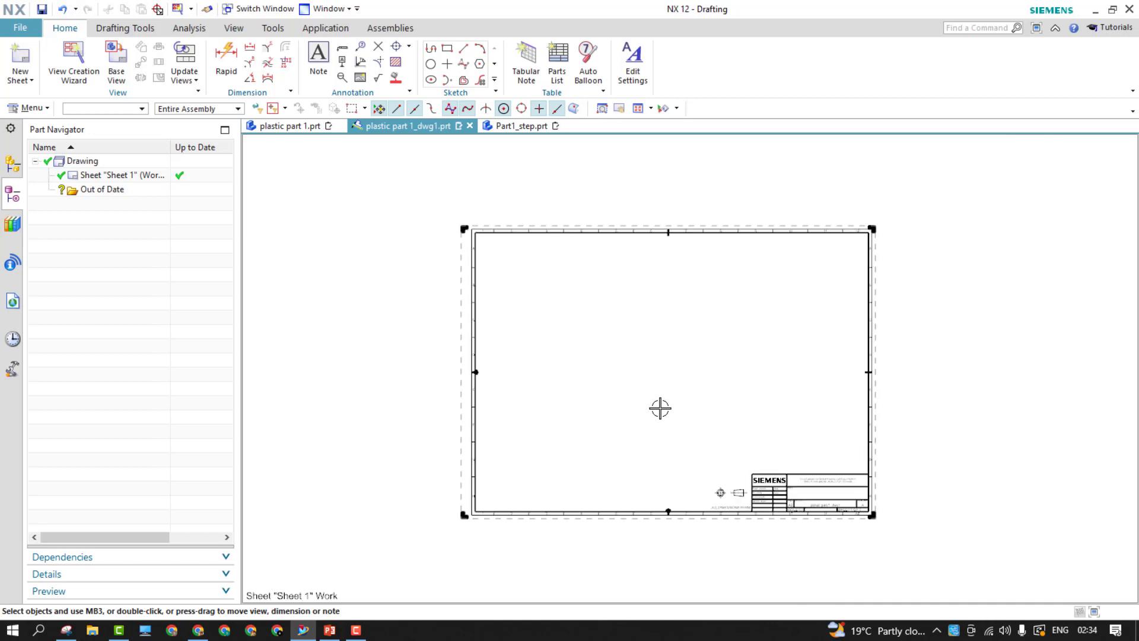
scroll(660, 408, "up", 1)
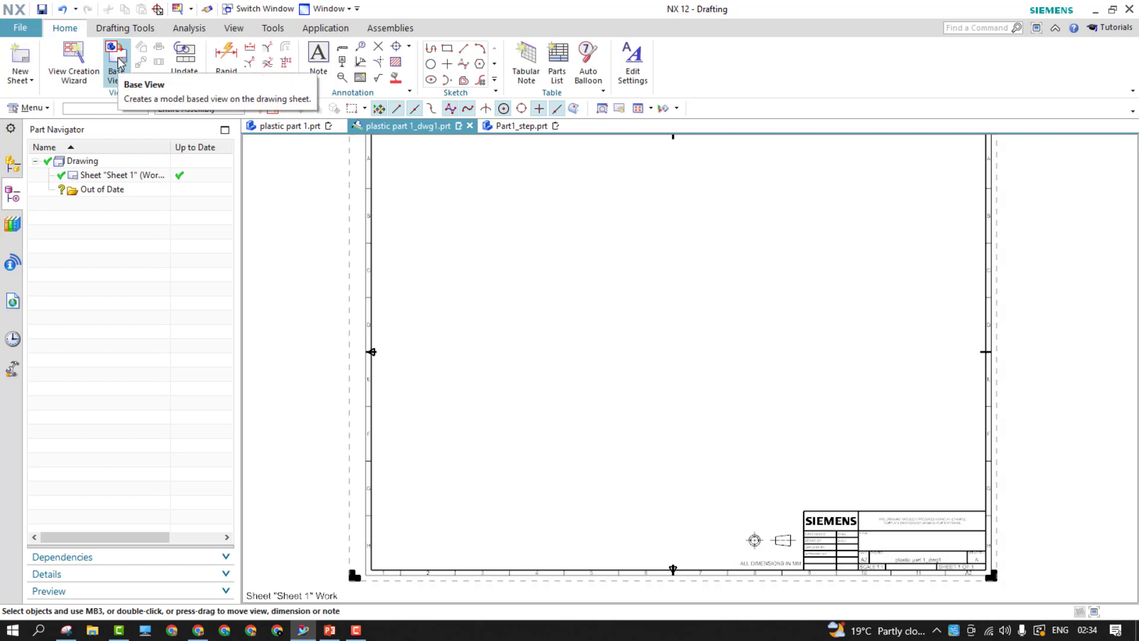
left_click(70, 67)
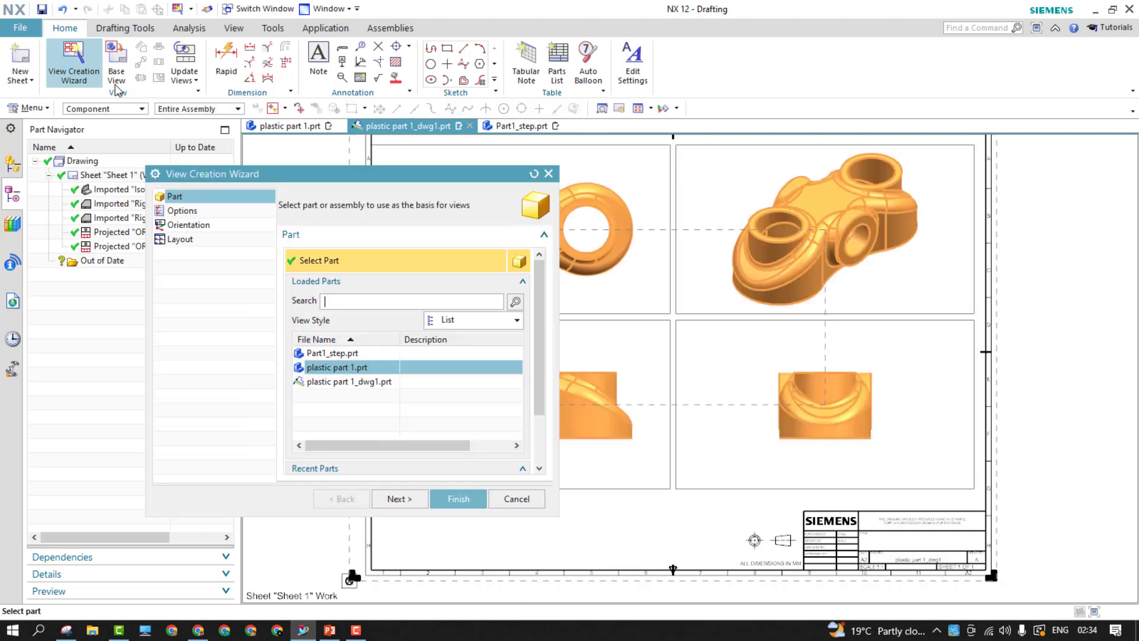
- Keep Right as the parent orientation and select every projected and pictorial view thumbnail in Layout
left_click_drag(405, 178, 343, 99)
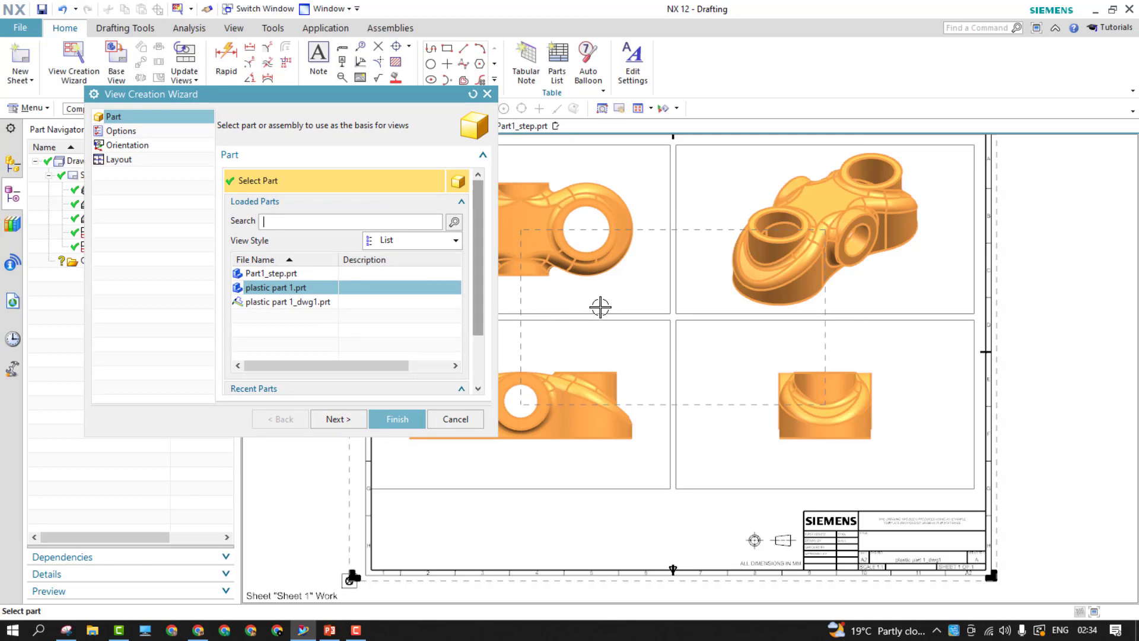
left_click(119, 133)
left_click(120, 144)
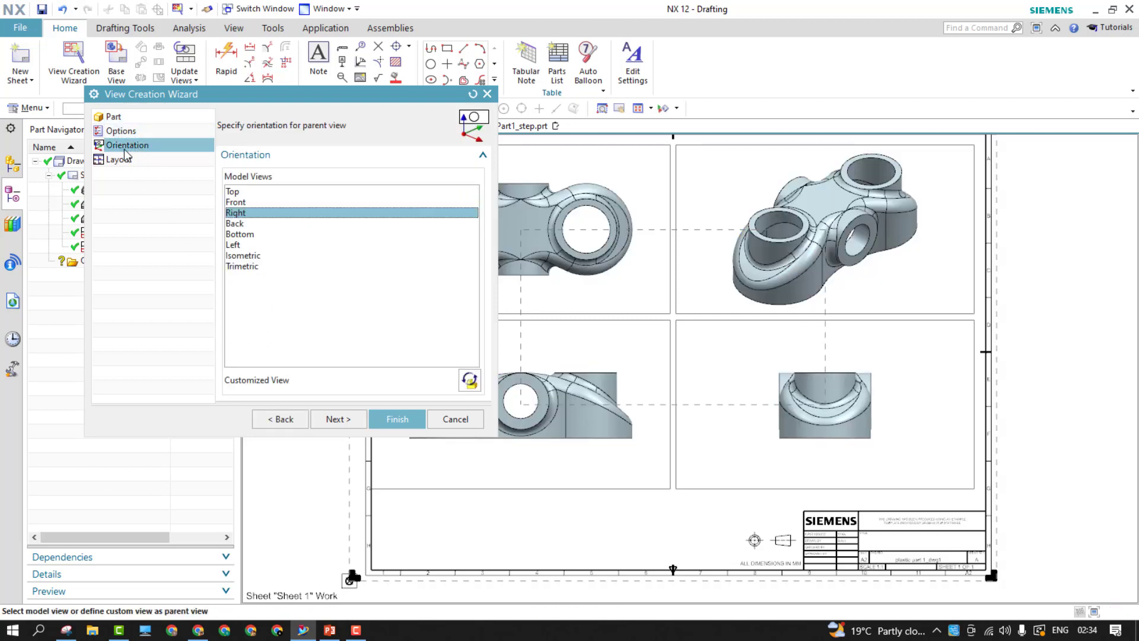
left_click(126, 163)
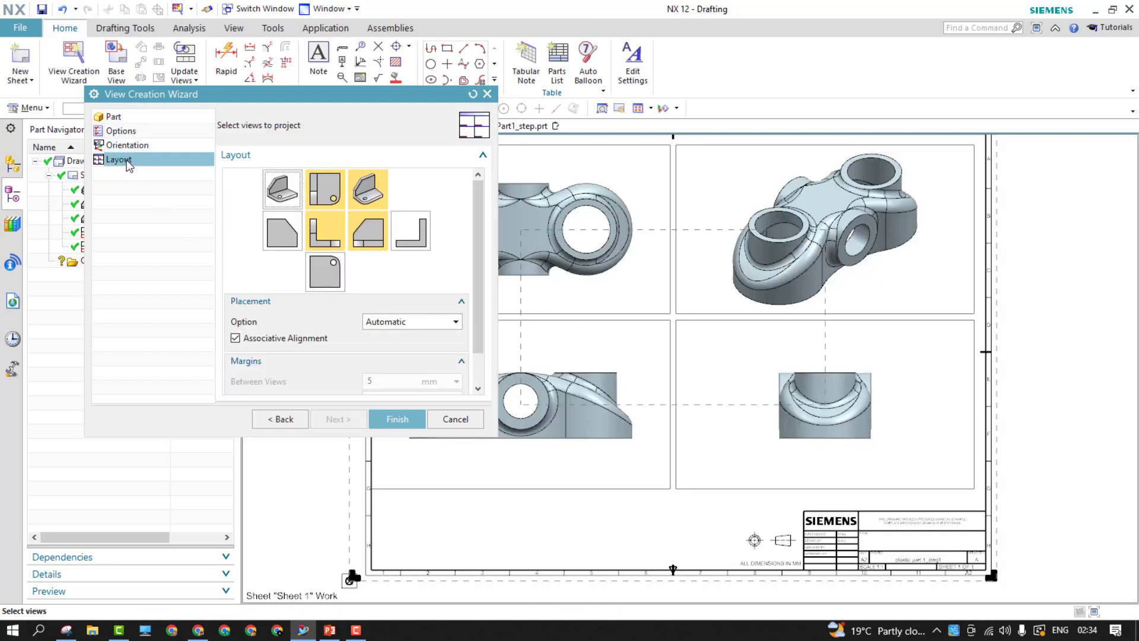
left_click(284, 191)
left_click(281, 231)
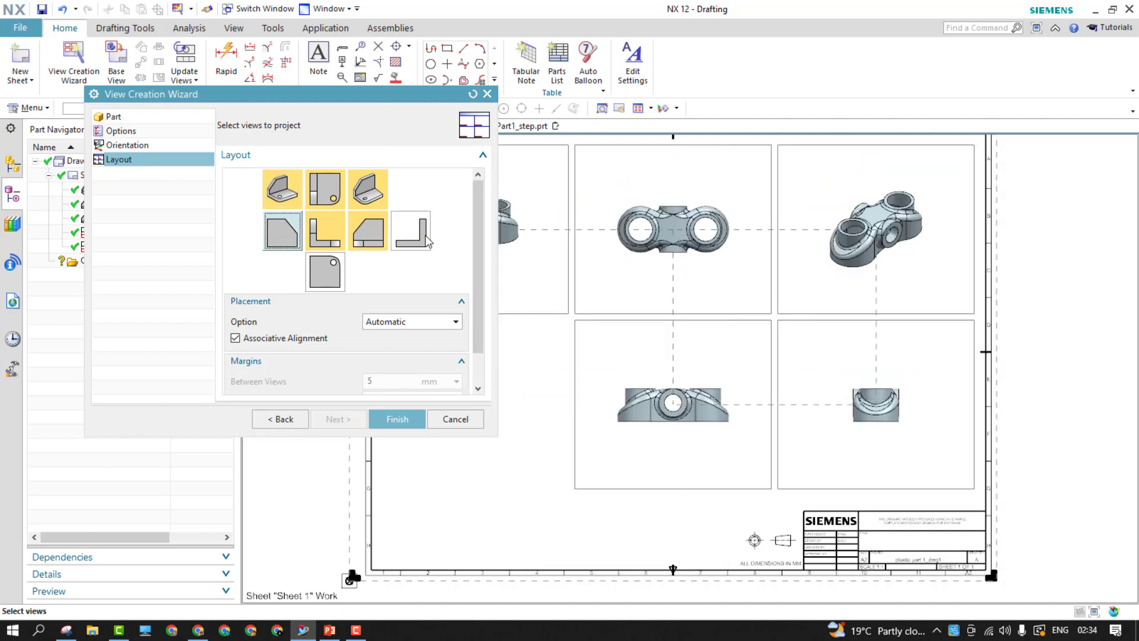
left_click(325, 272)
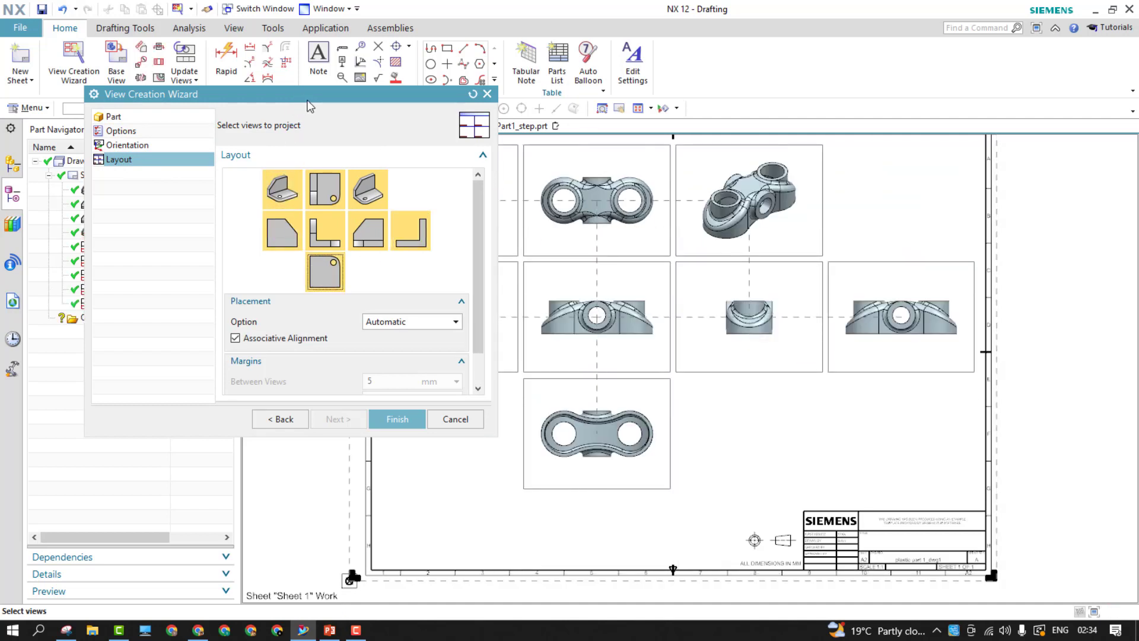
left_click_drag(308, 102, 336, 371)
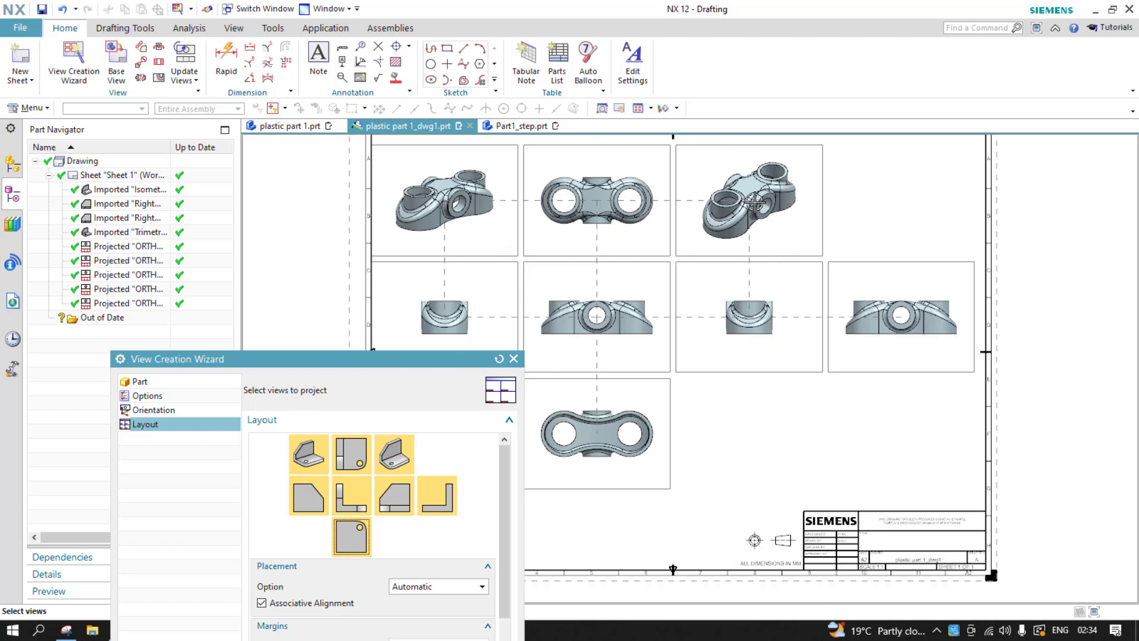
- Deselect the isometric, Right, far-right and Bottom thumbnails, leaving five larger views in the layout
left_click(397, 454)
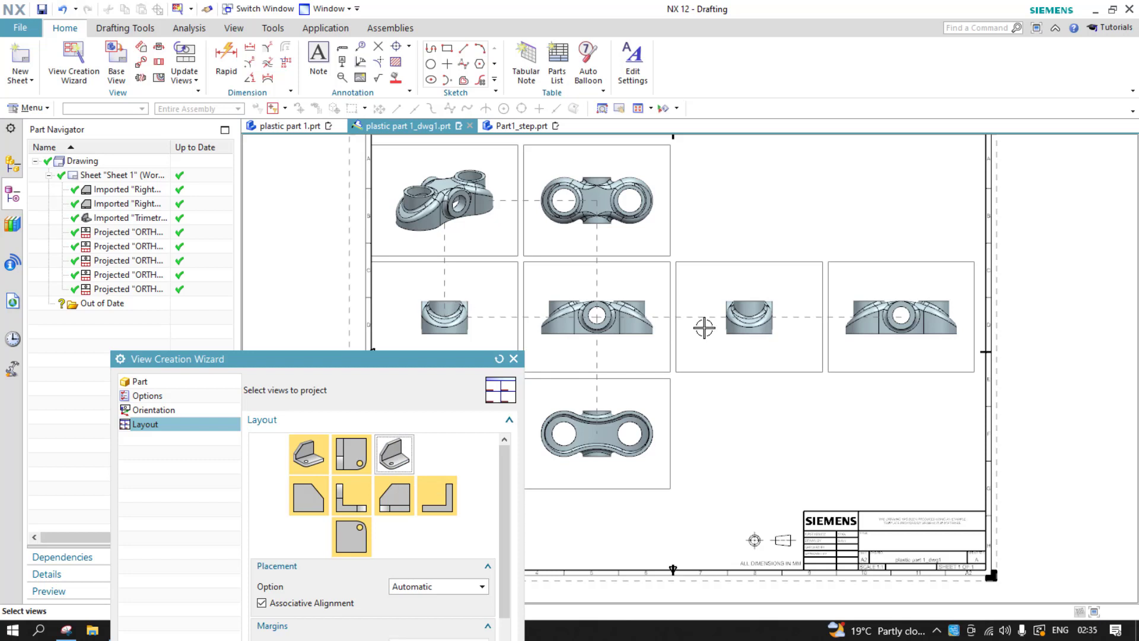
left_click(392, 509)
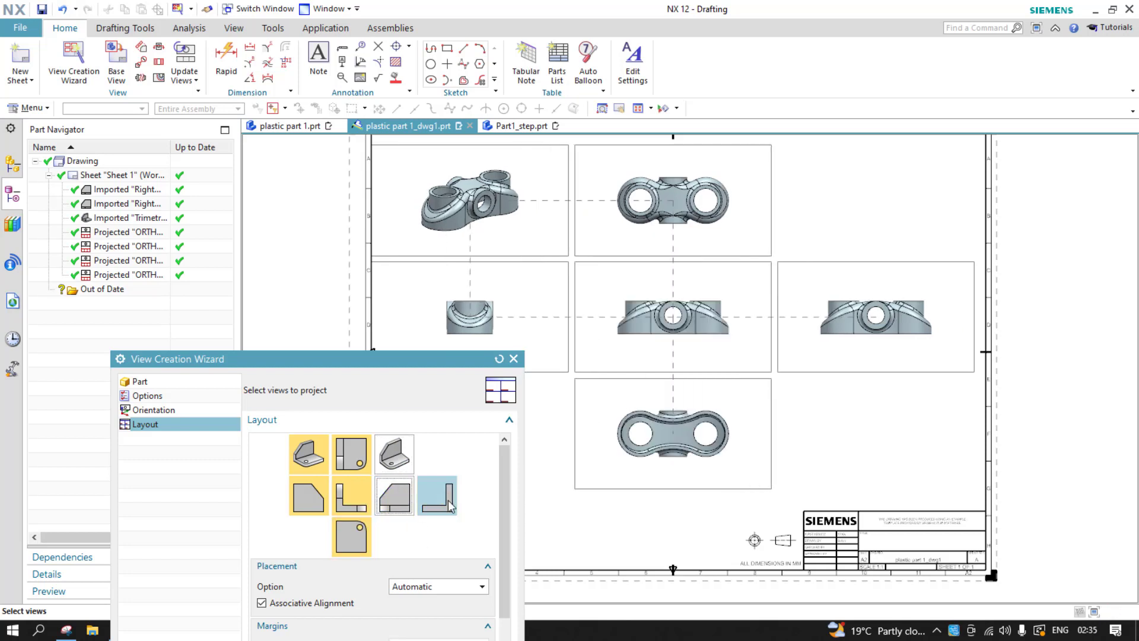
left_click(451, 506)
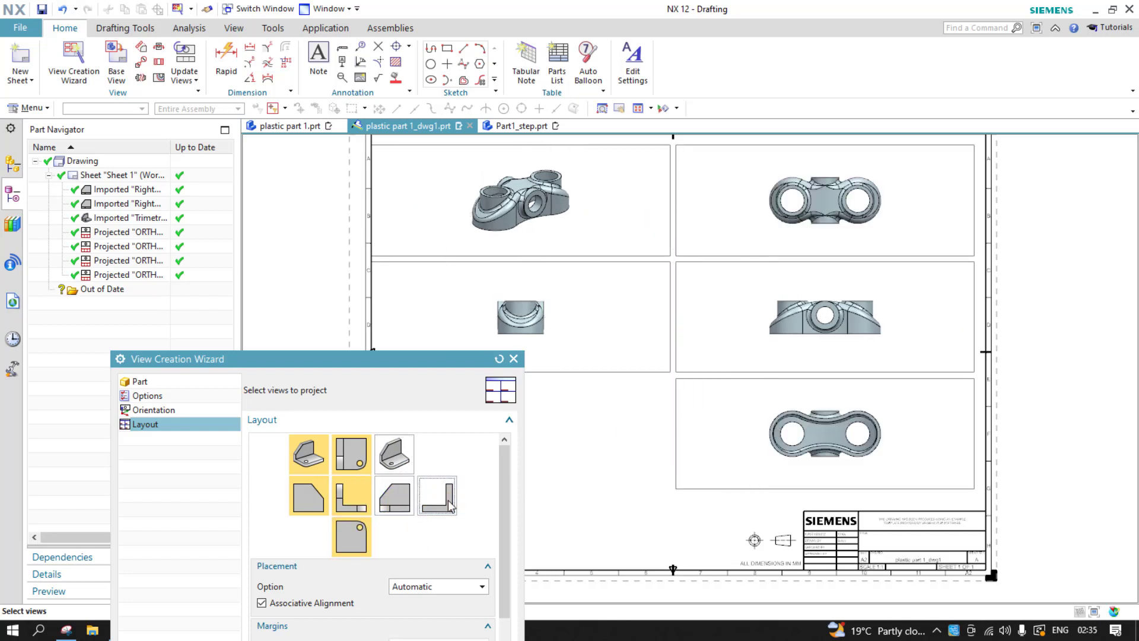
left_click(347, 537)
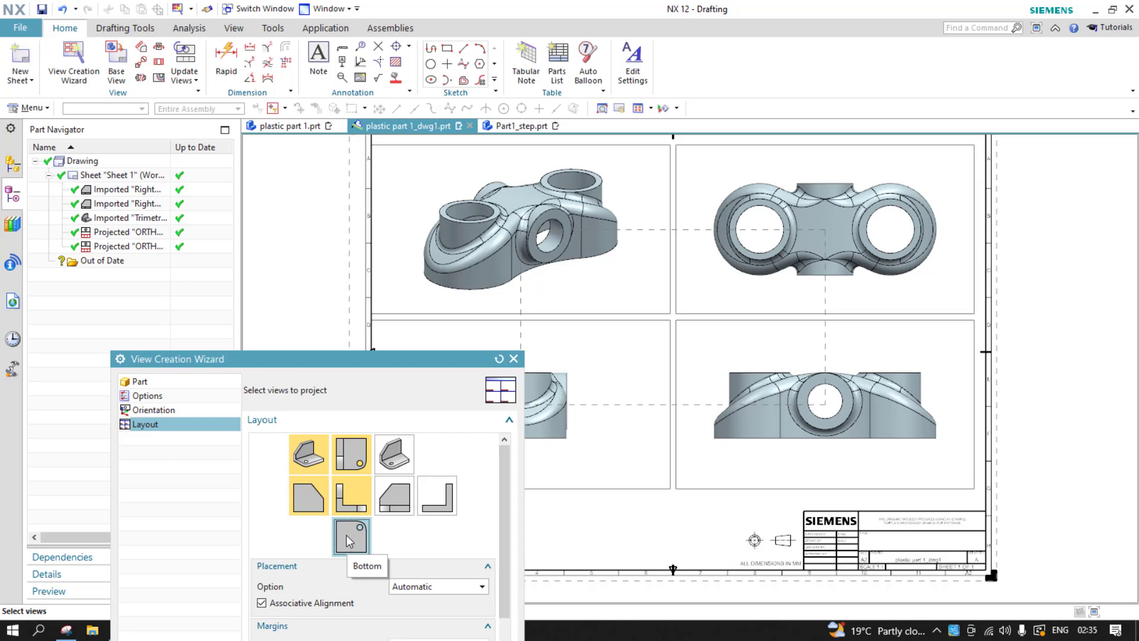
left_click(159, 409)
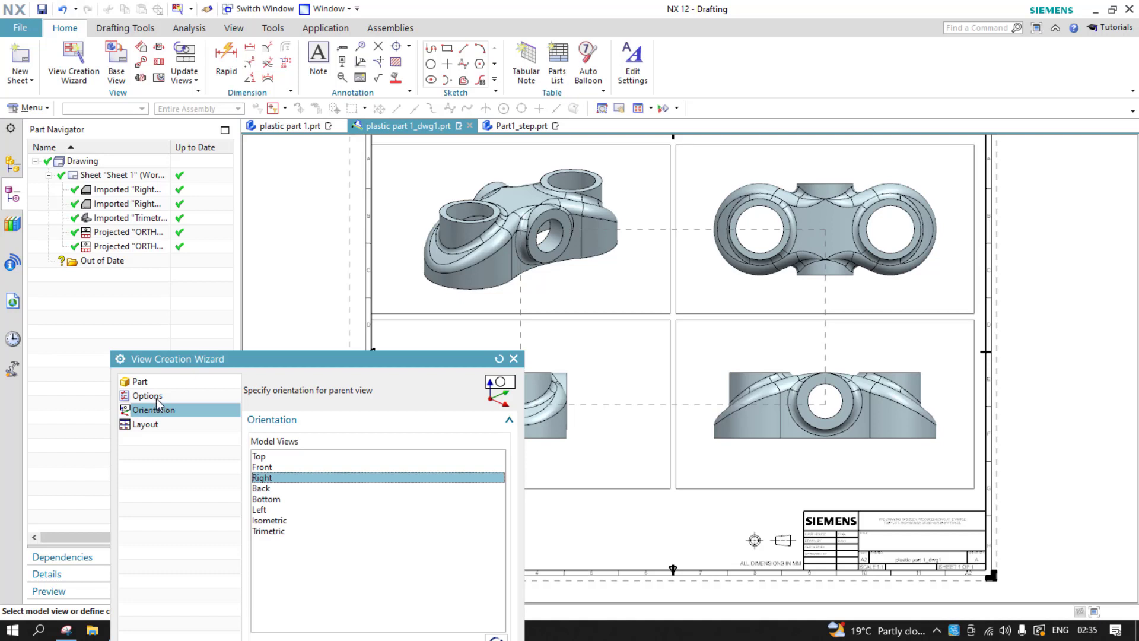
- Compare Front and Top orientations, settle on Right as parent, and finish placing the four views
left_click(148, 396)
left_click(153, 409)
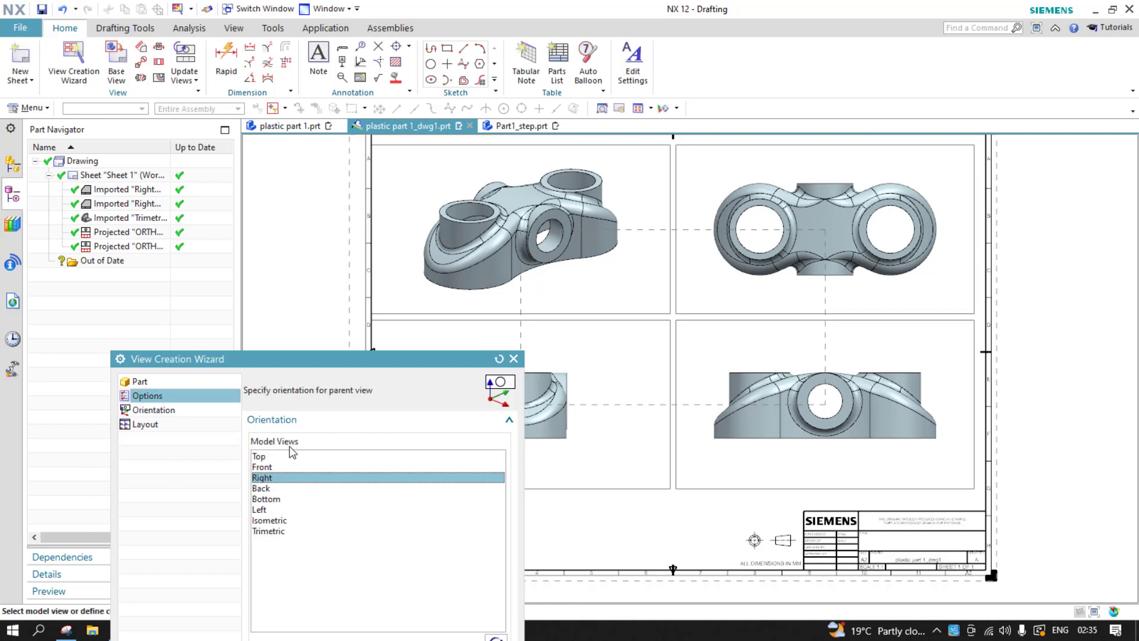
left_click(290, 469)
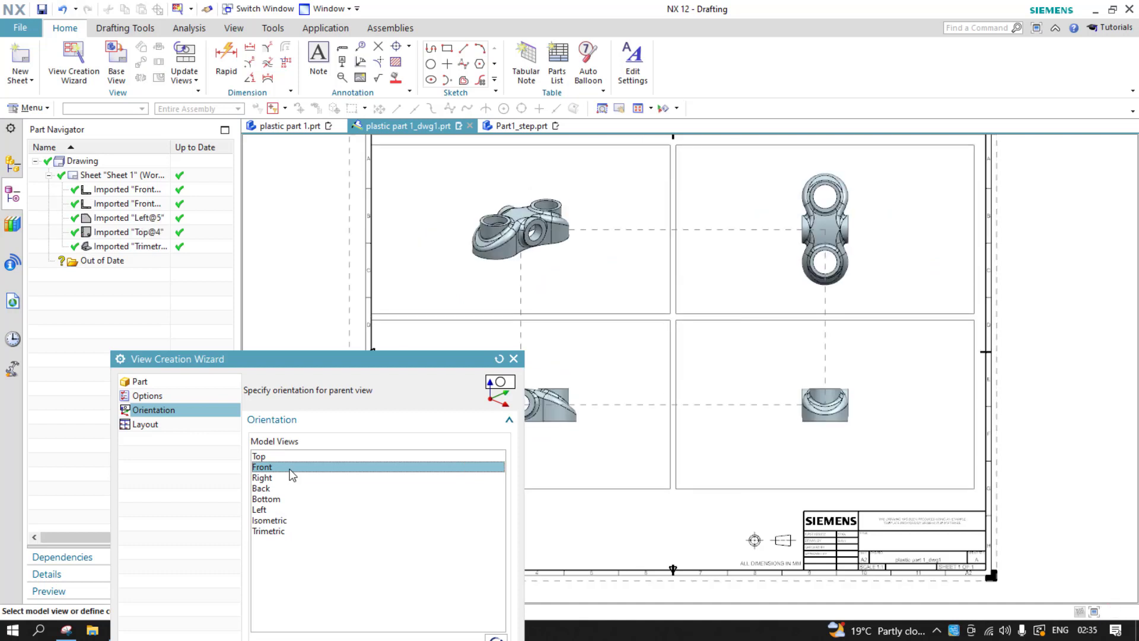
left_click(287, 477)
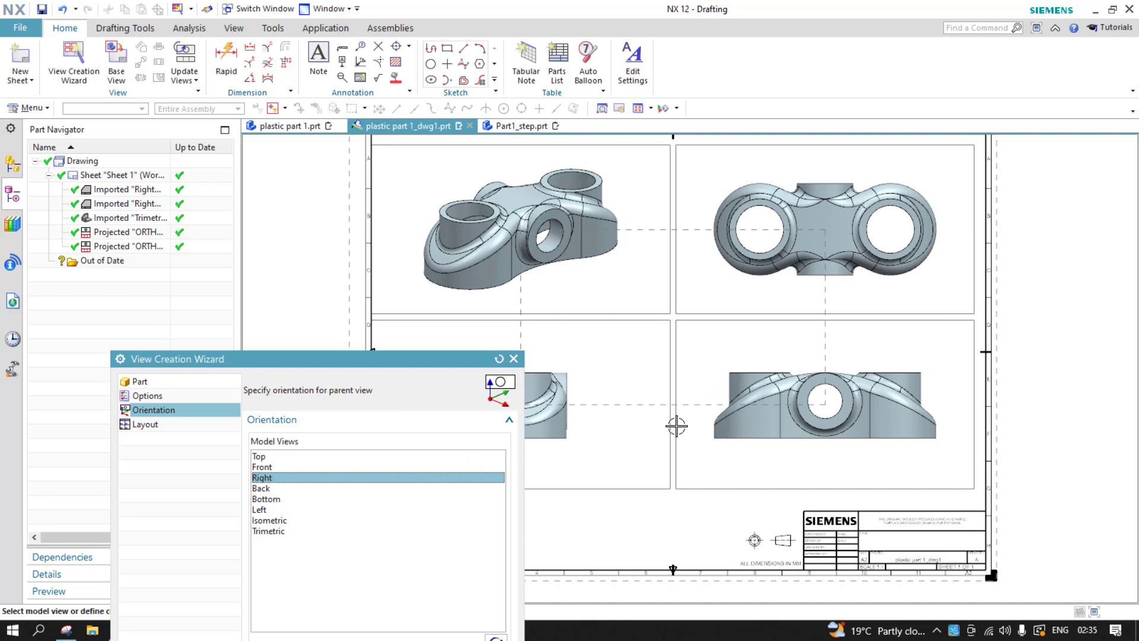
left_click(278, 467)
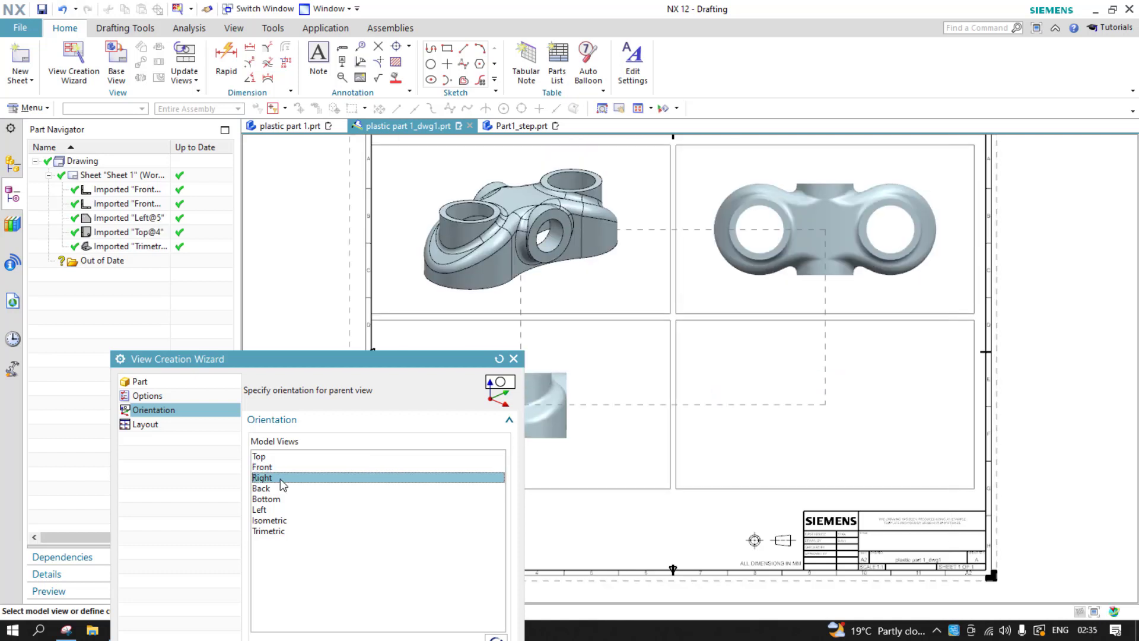
left_click(275, 459)
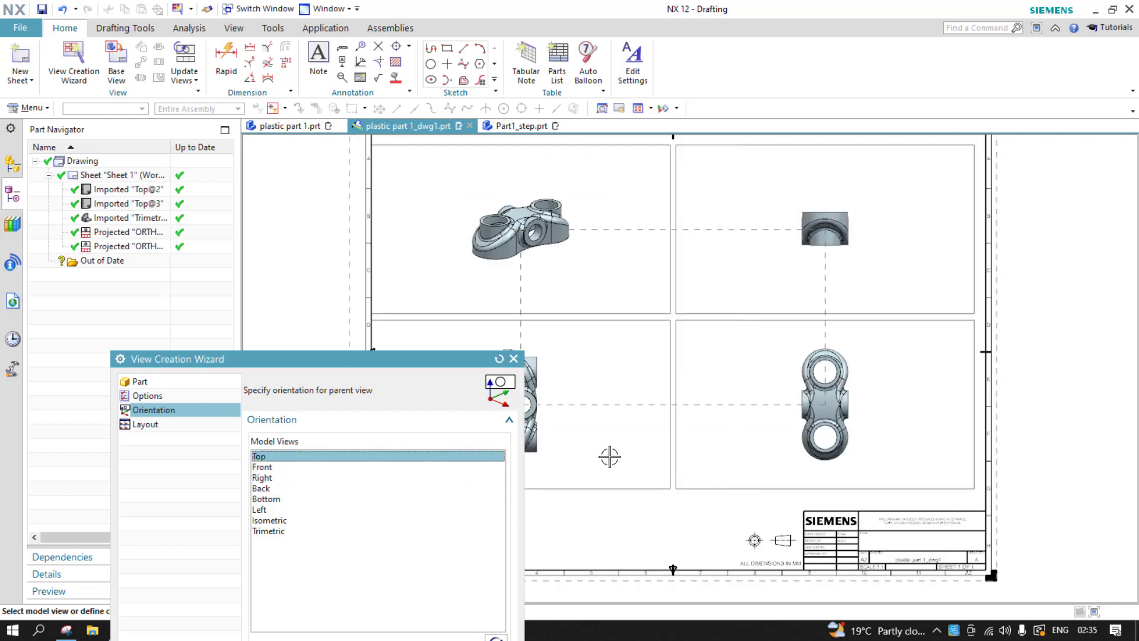
left_click(298, 479)
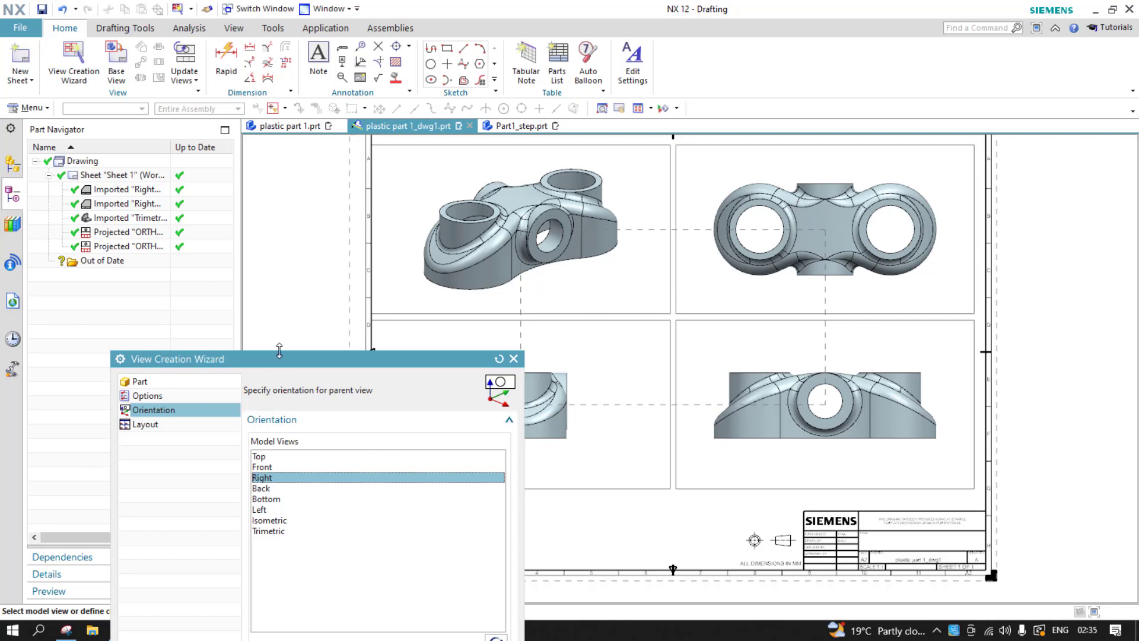
left_click_drag(304, 361, 300, 228)
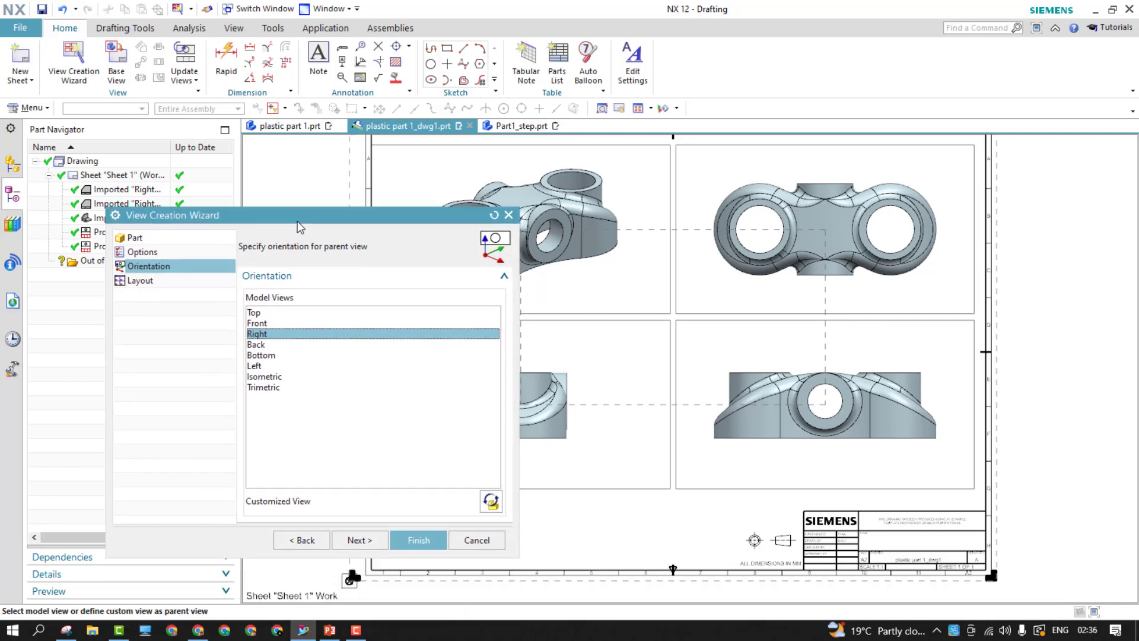
left_click(418, 543)
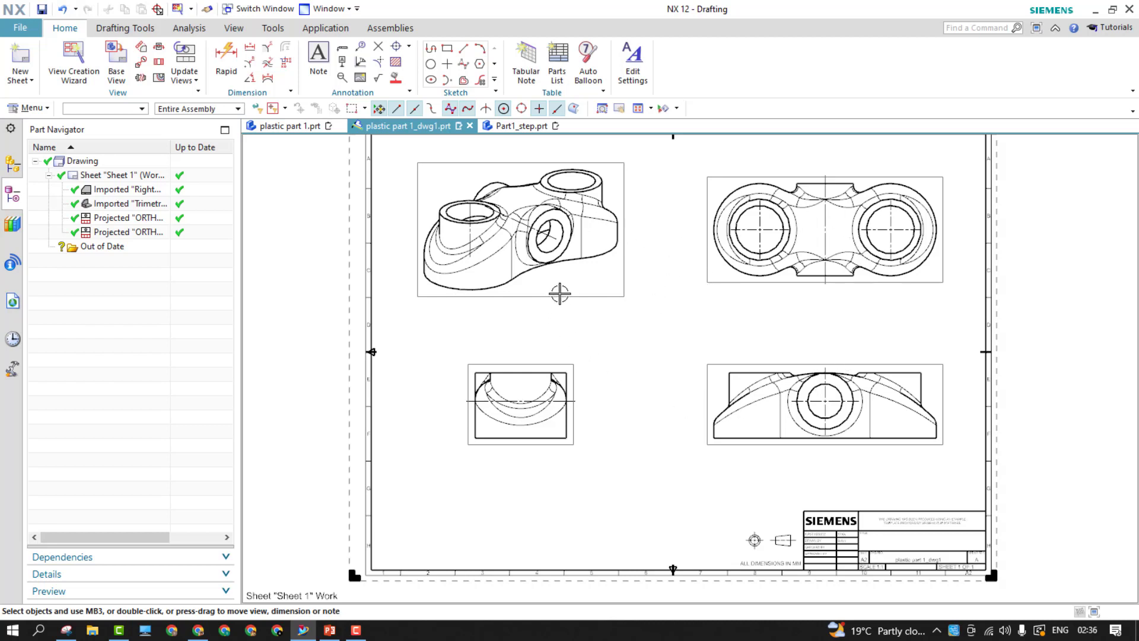
- Set the top-left trimetric view's Rendering Style to Fully Shaded
left_click(625, 295)
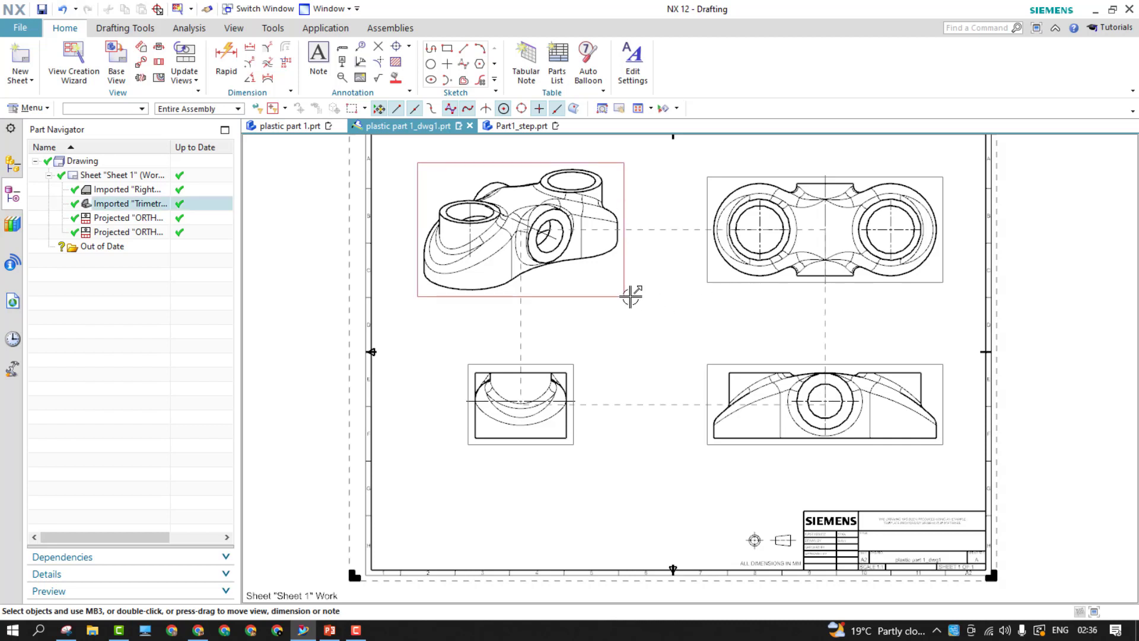
double_click(423, 295)
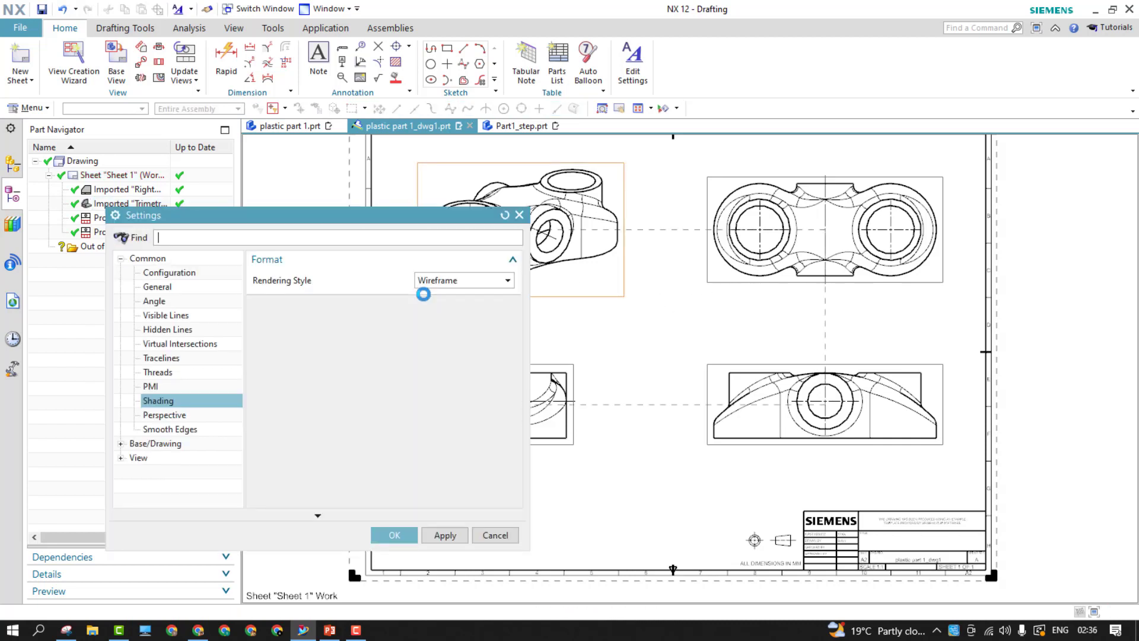
left_click(147, 272)
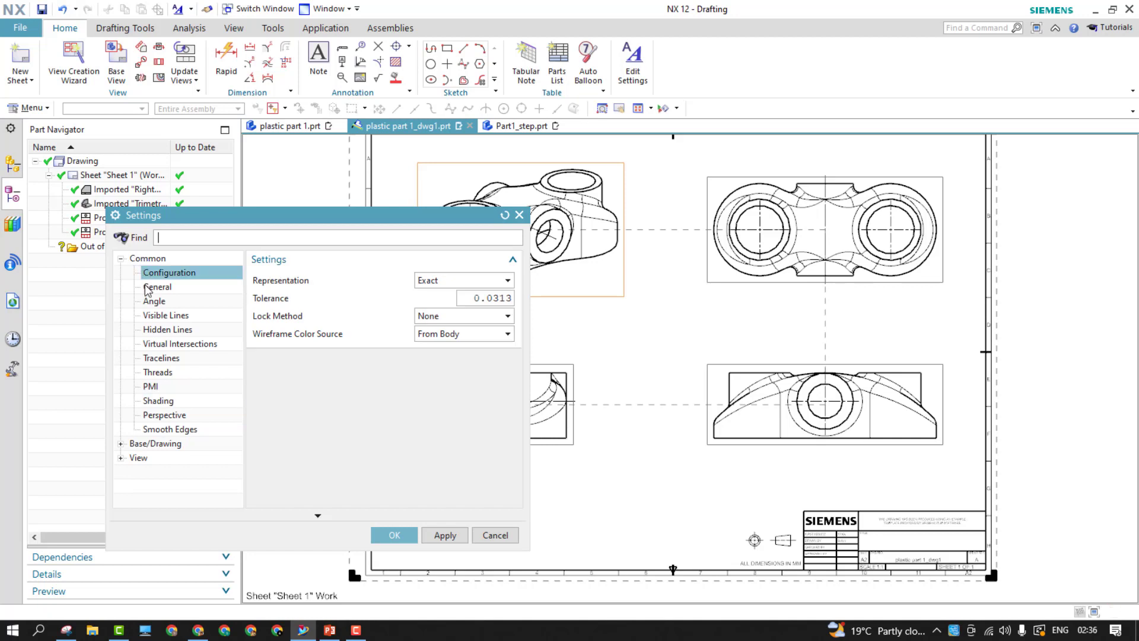
left_click(167, 399)
left_click(446, 283)
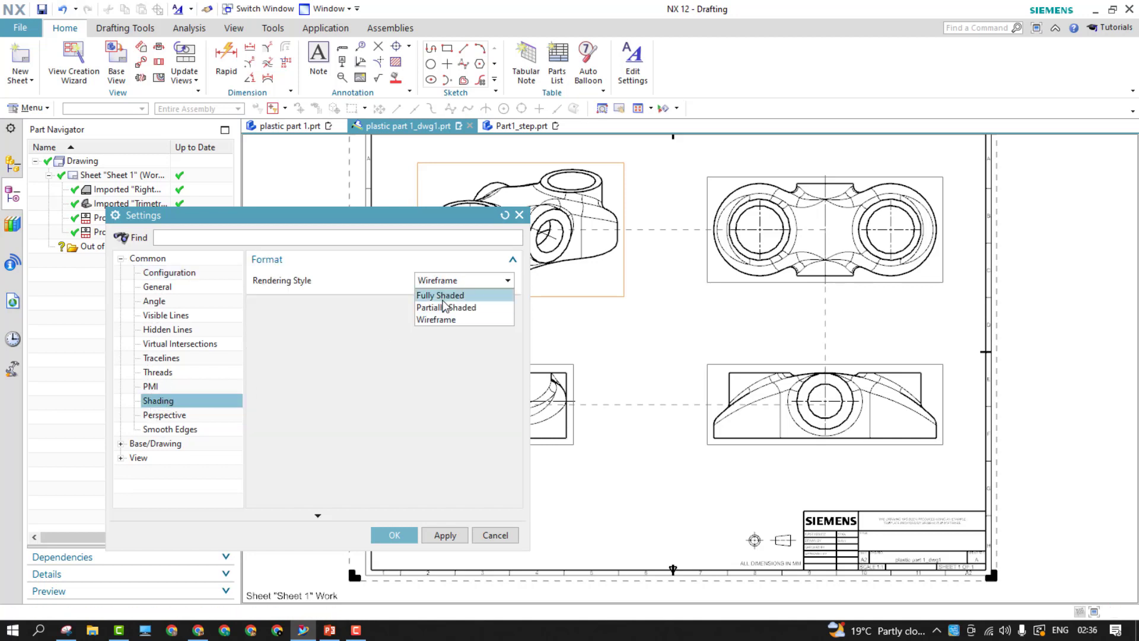
left_click(440, 292)
left_click(454, 537)
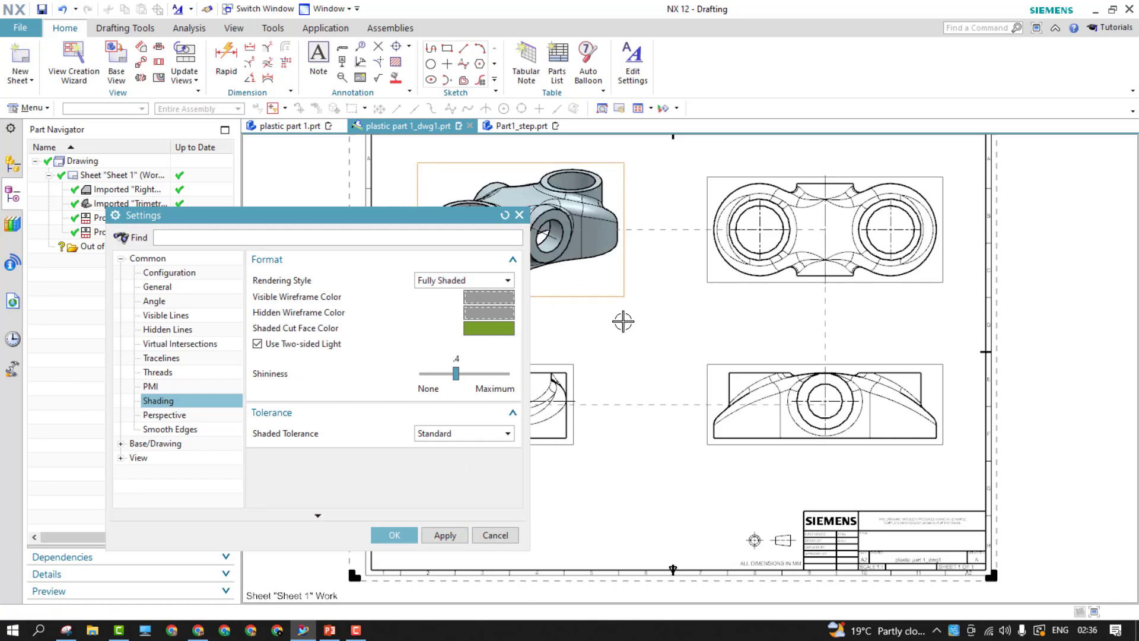
left_click(393, 536)
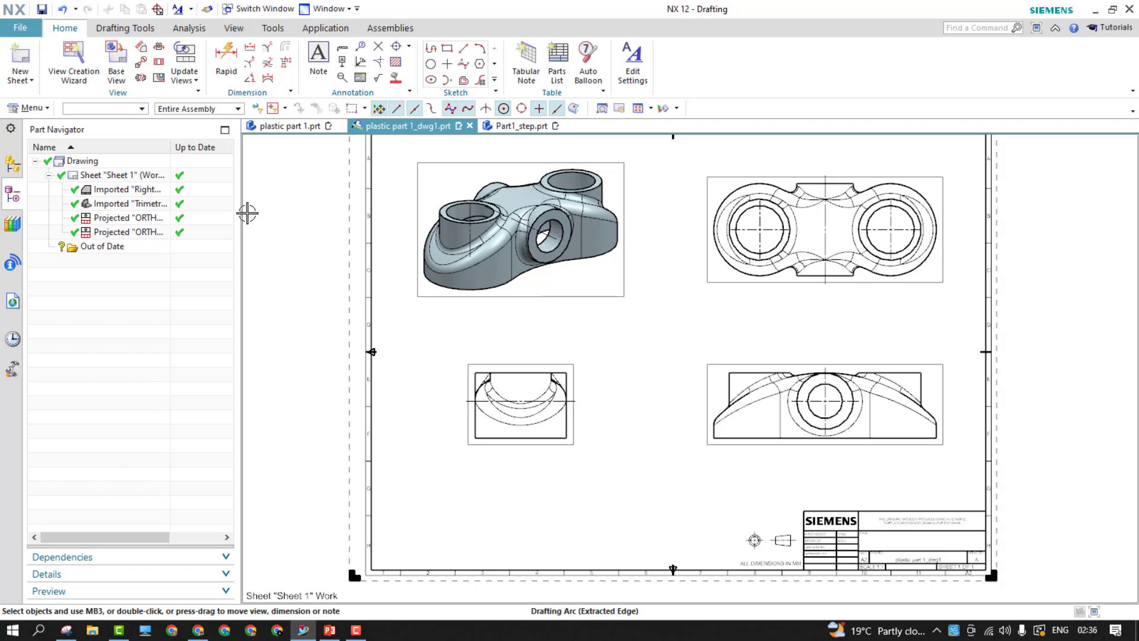
left_click(27, 109)
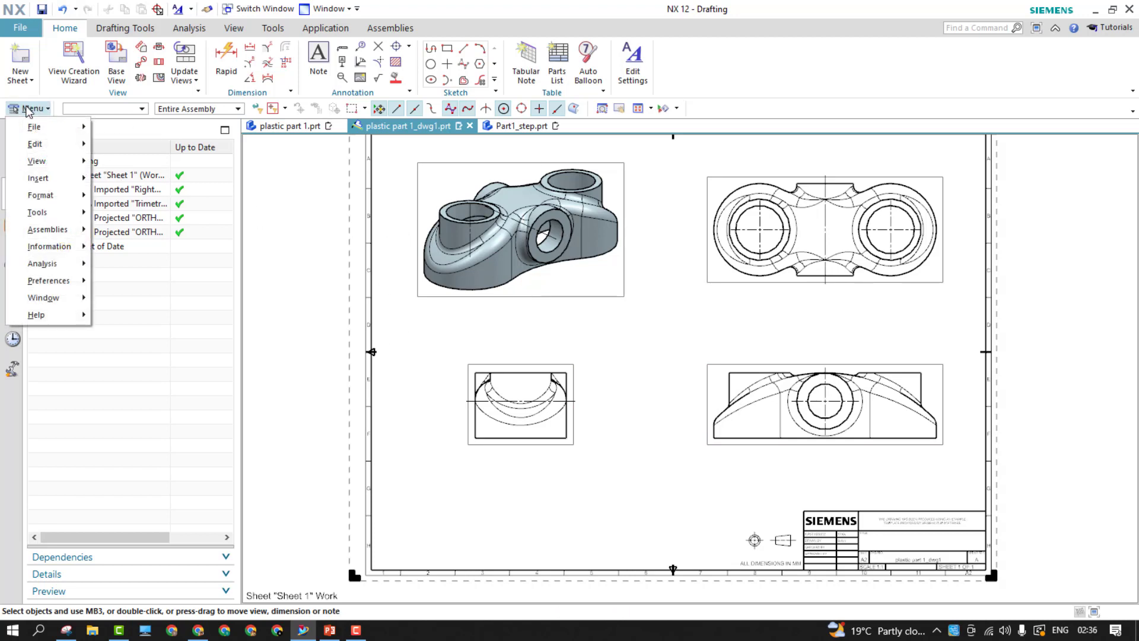
- Turn off Border Display under Drafting Preferences View > Workflow, then switch to the Part1_step model
mouse_move(60, 282)
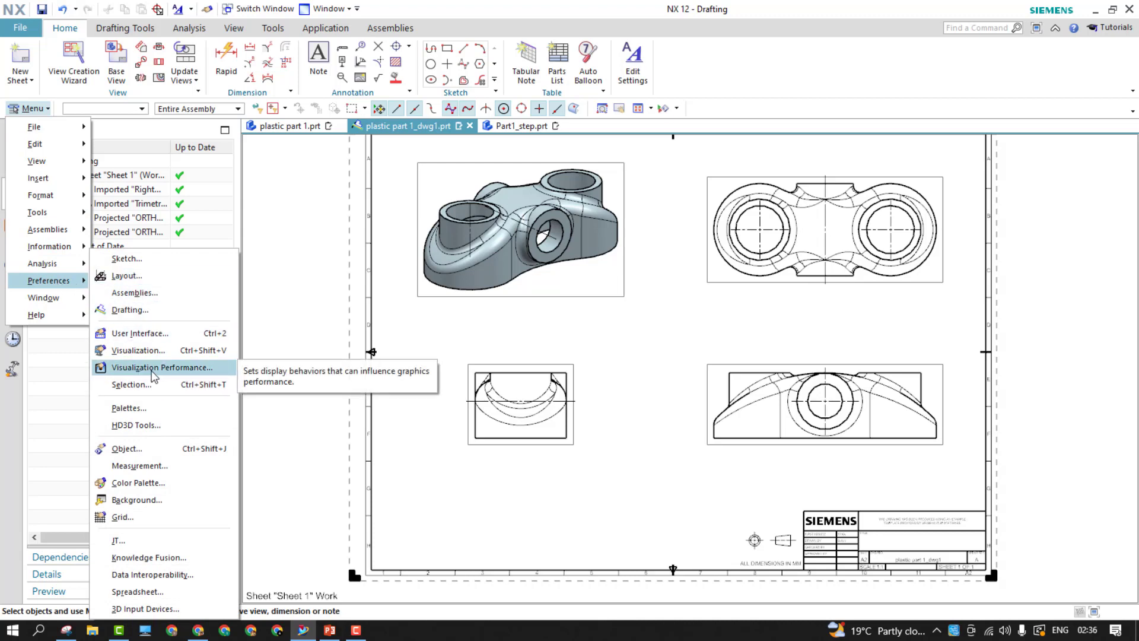
left_click(141, 314)
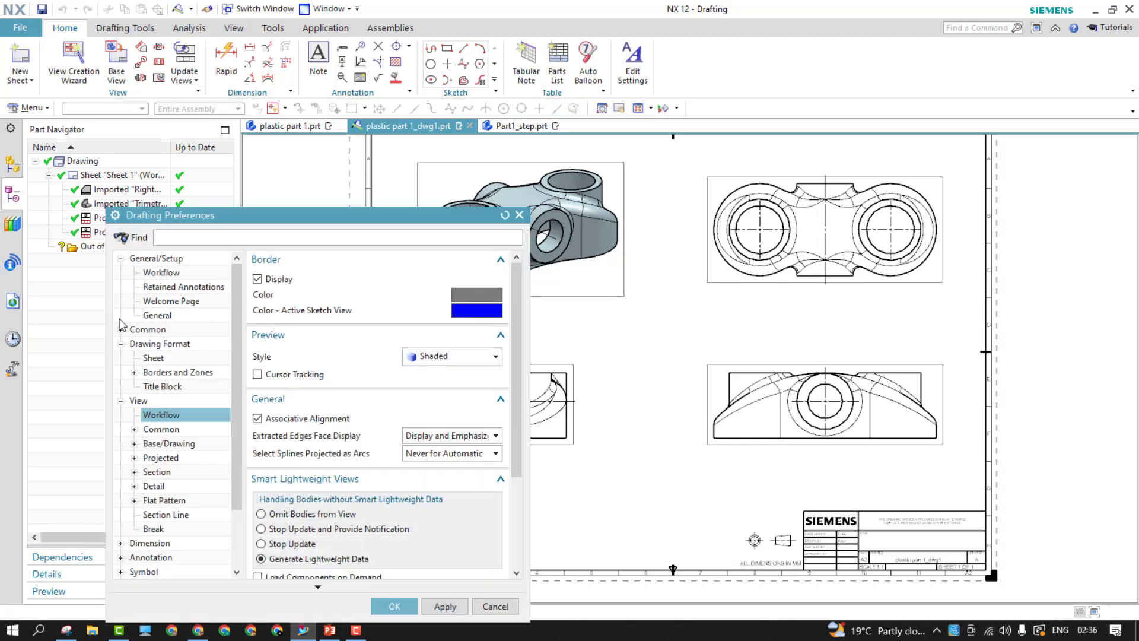
left_click(122, 345)
left_click(121, 259)
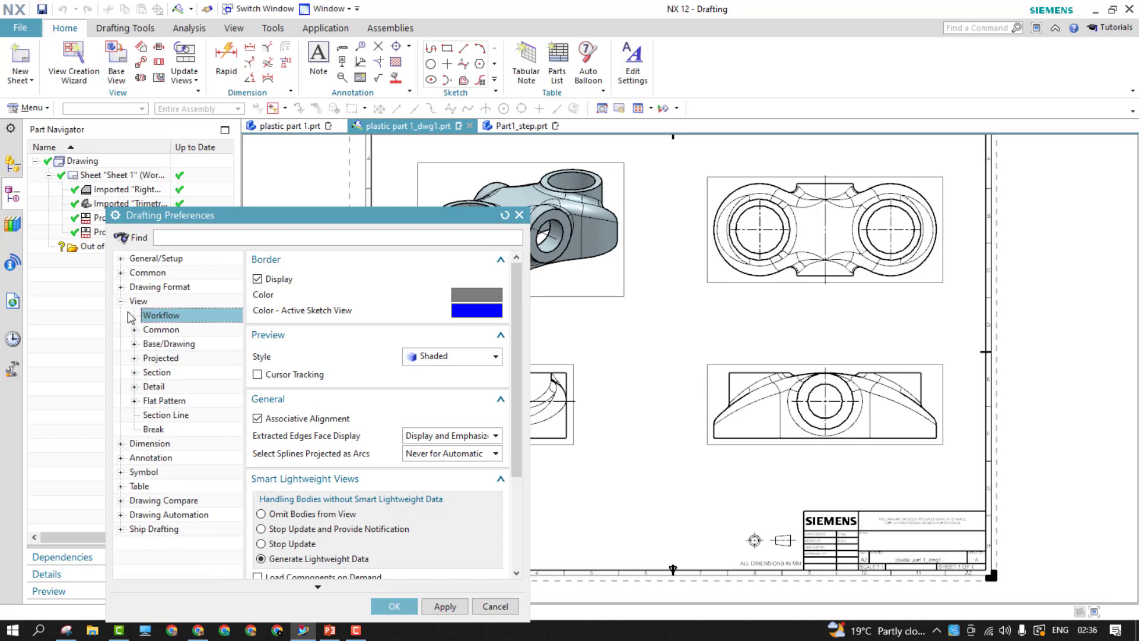
left_click(121, 301)
left_click(122, 302)
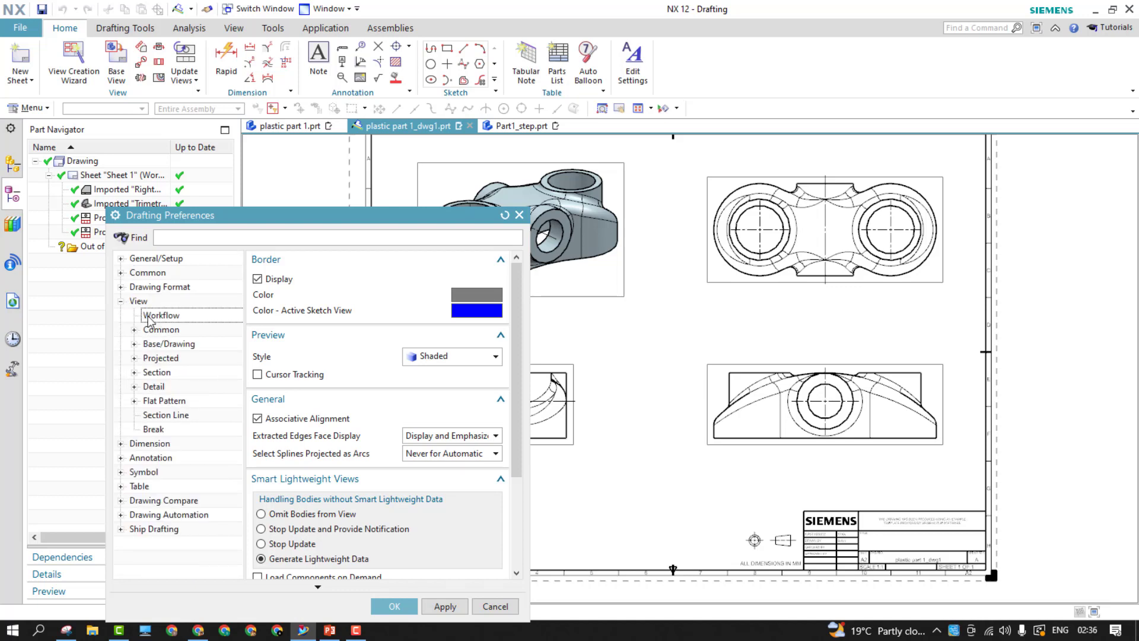
left_click(157, 317)
left_click(258, 279)
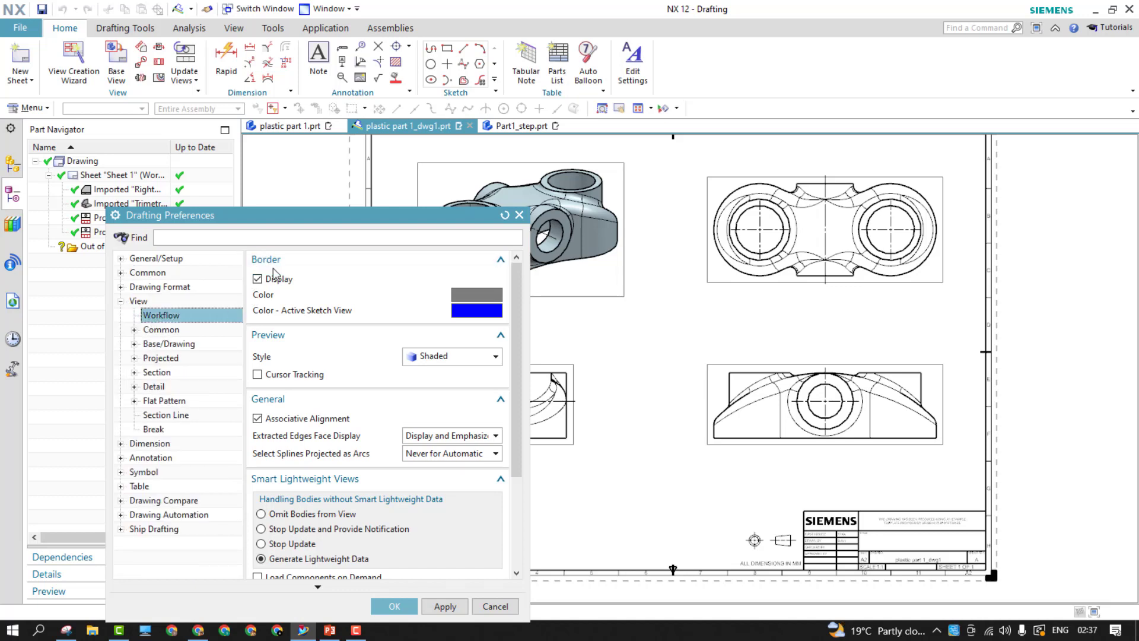
left_click(258, 280)
left_click(442, 607)
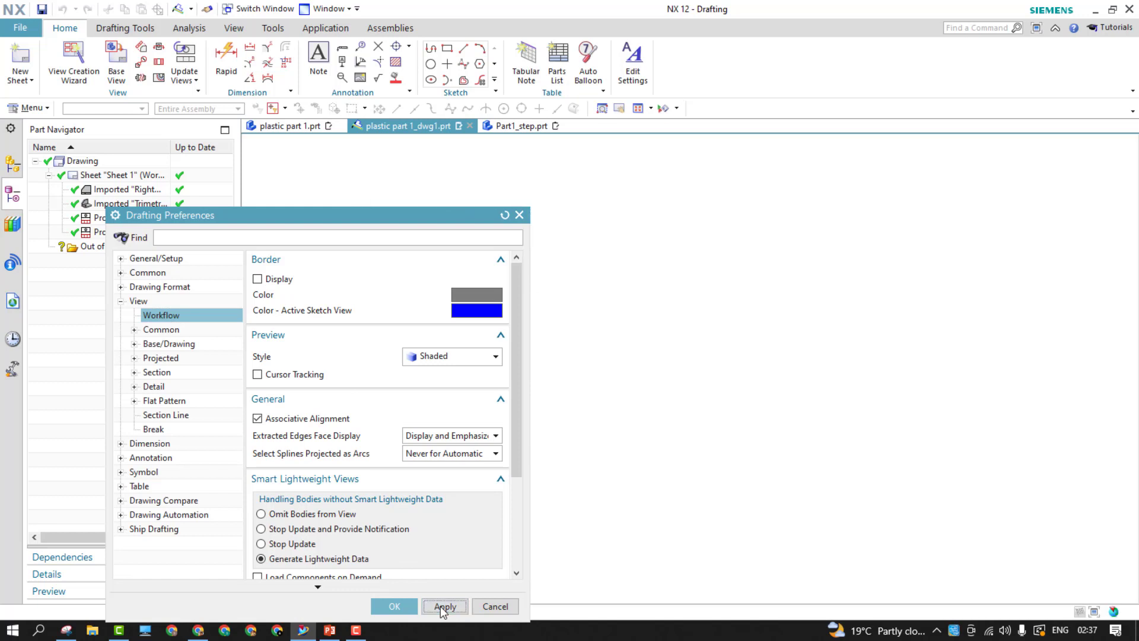
left_click(394, 605)
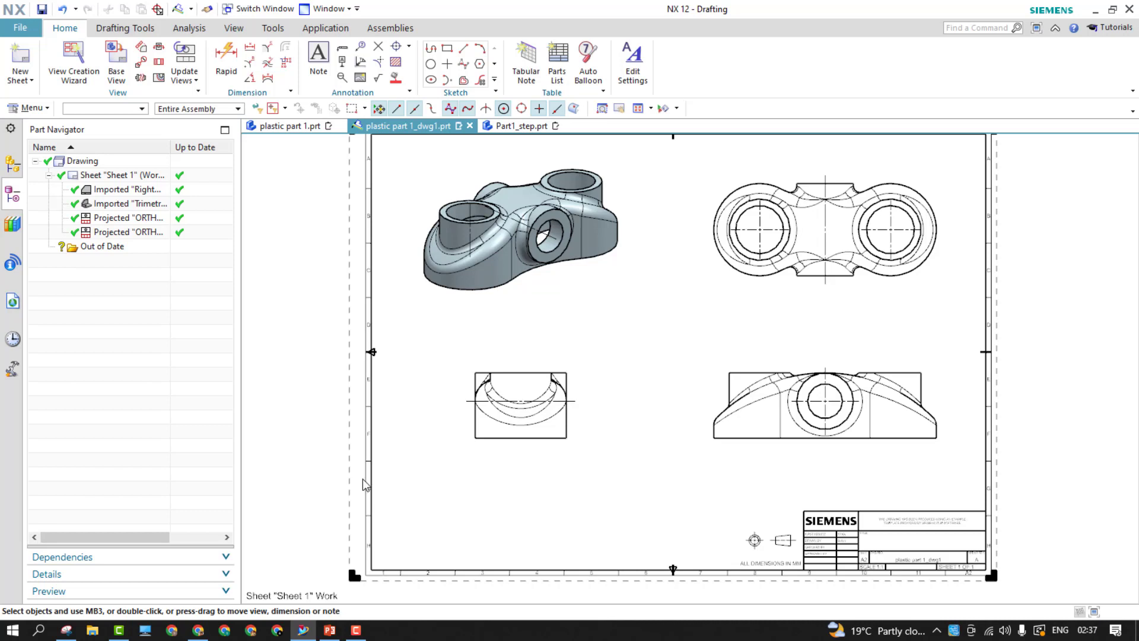
left_click(515, 126)
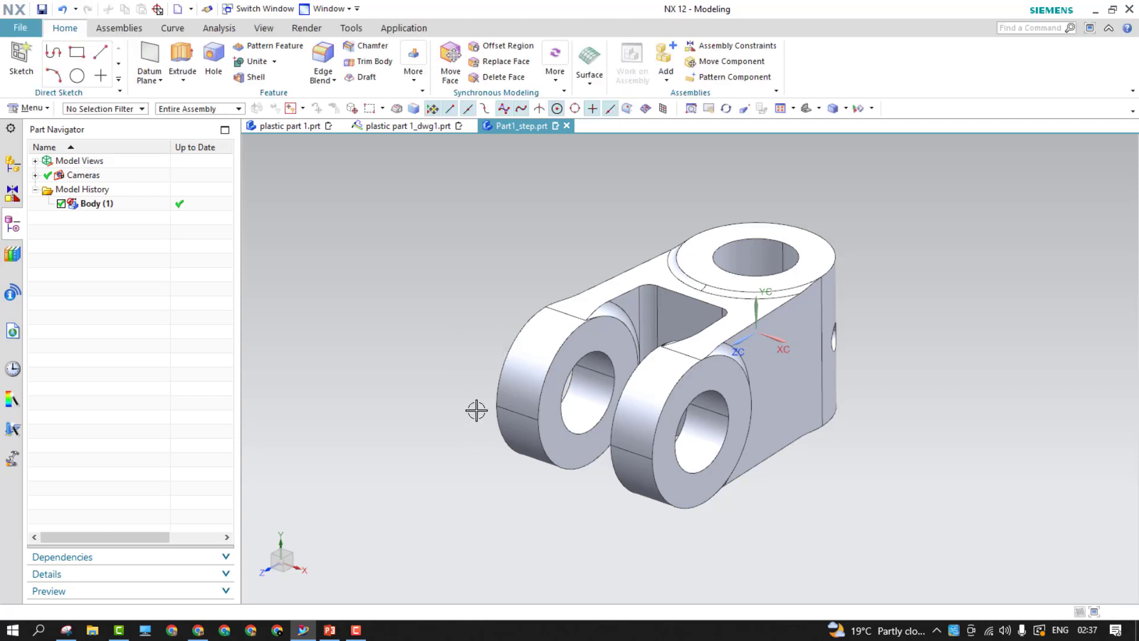
- Create an A2 - Size drawing of Part1_step, skipping the title block entries and automatic views
left_click(20, 27)
left_click(21, 46)
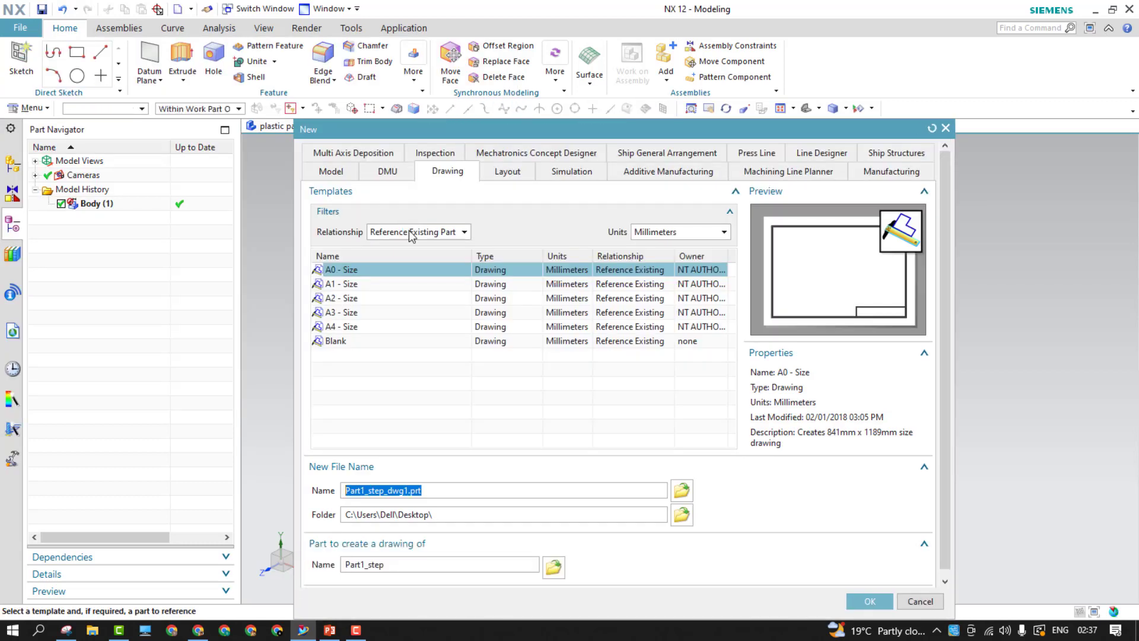
left_click(367, 302)
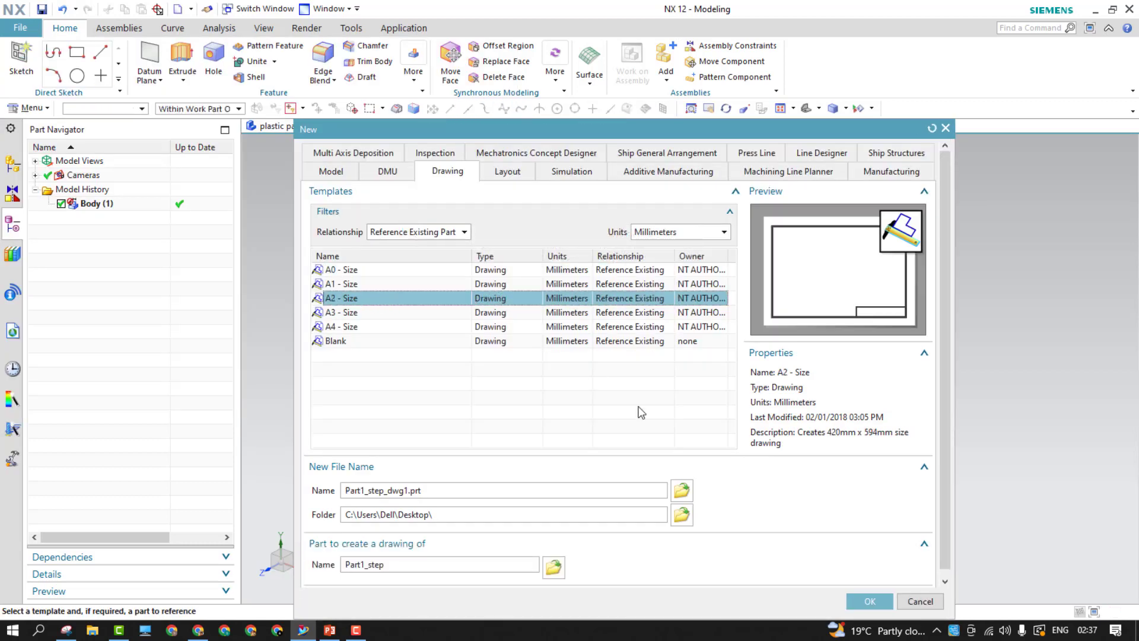
left_click(870, 600)
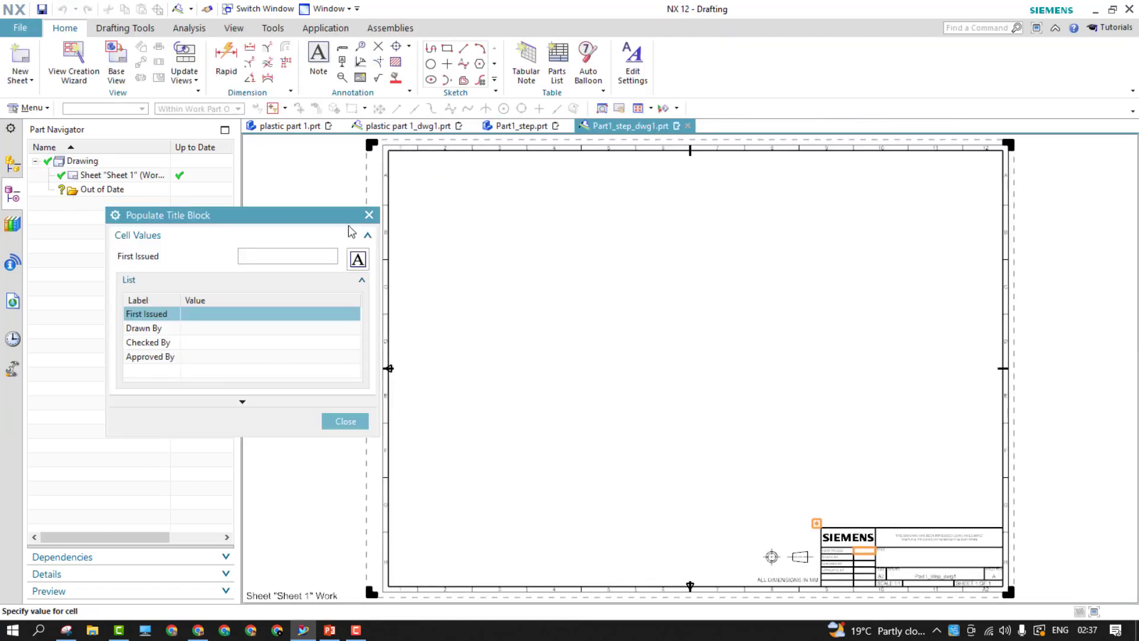
left_click(346, 422)
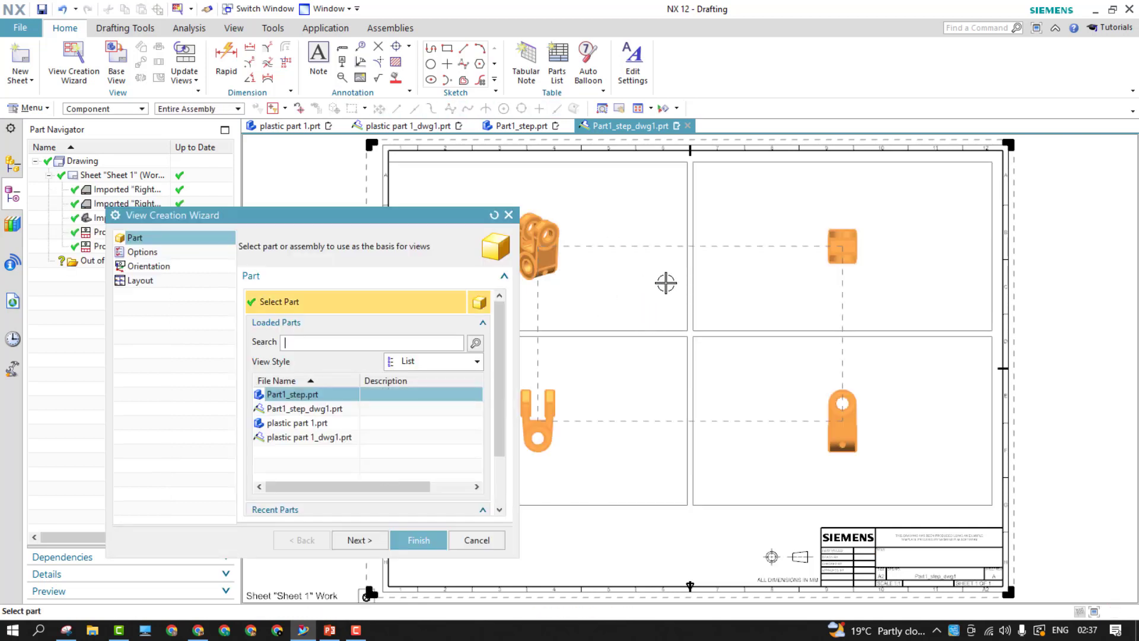
left_click(477, 540)
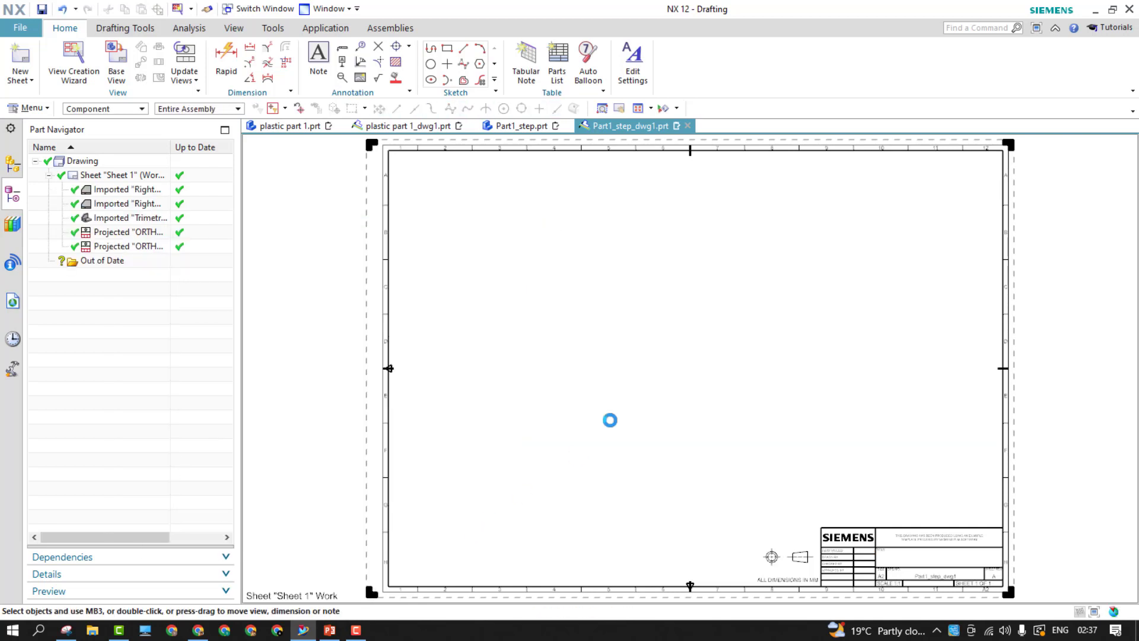
left_click(119, 70)
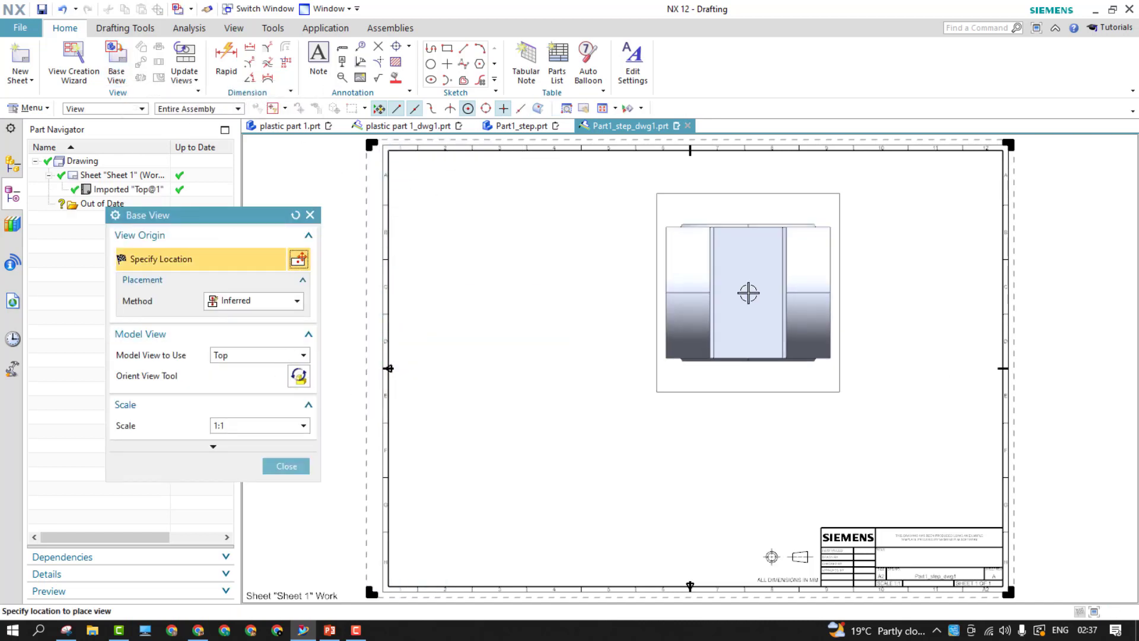
- Place the Top view at 1:2 scale upper left, with a projected profile view to its right
left_click(246, 427)
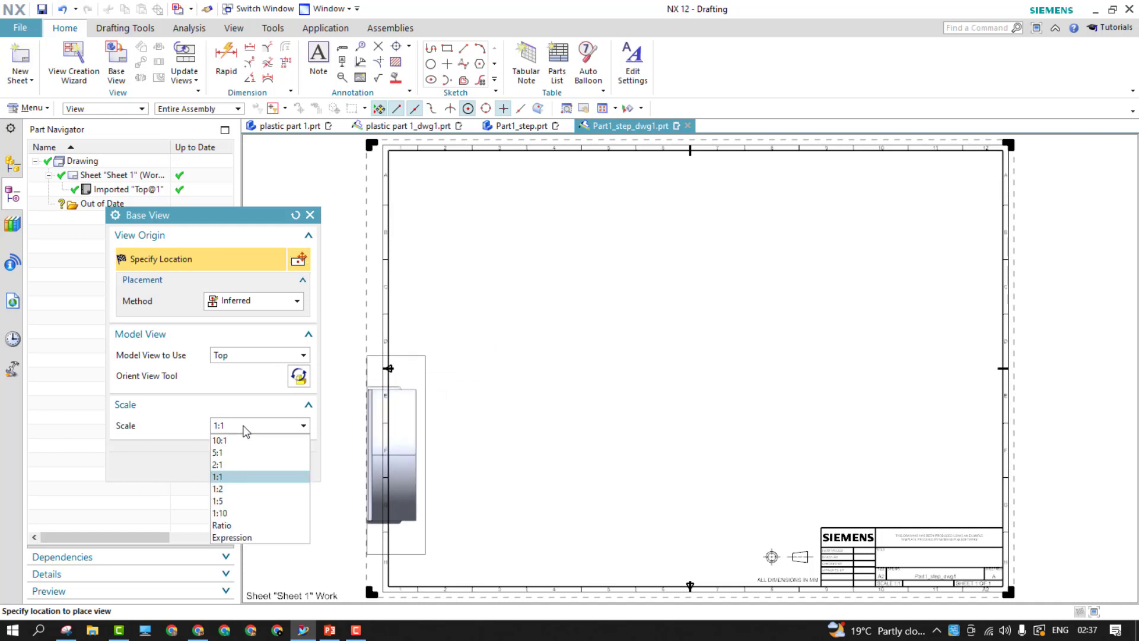
left_click(218, 488)
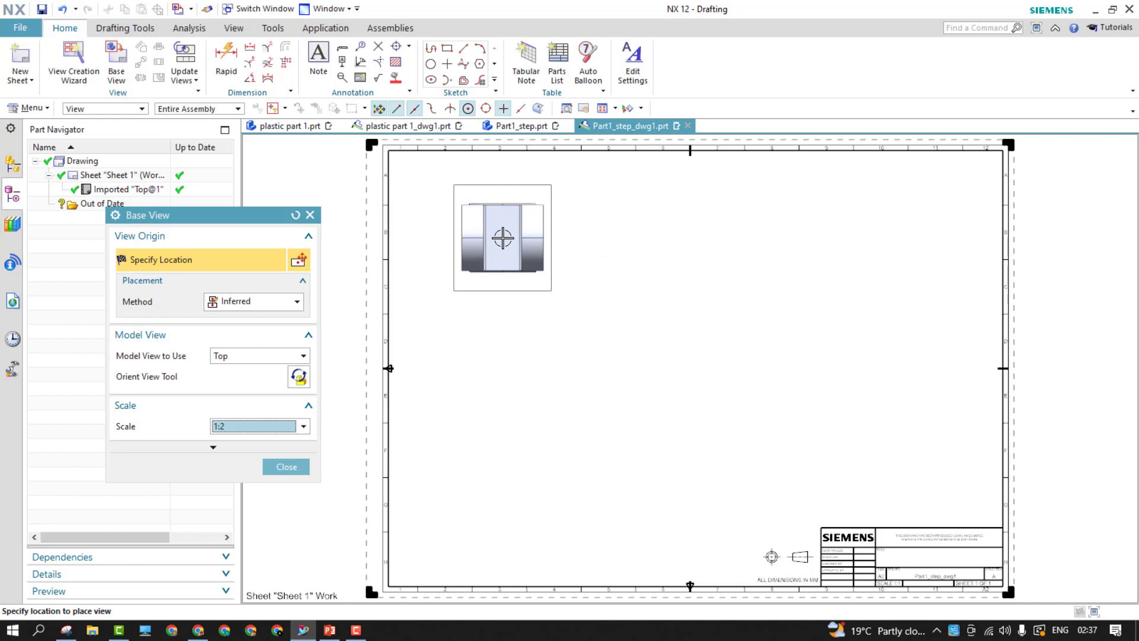
left_click(502, 237)
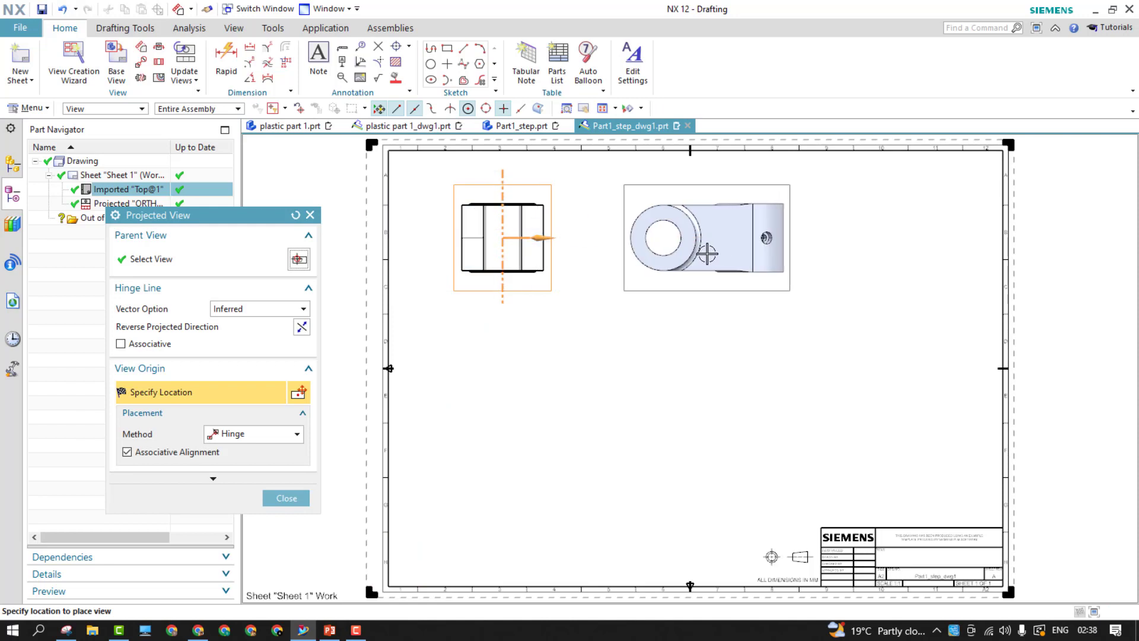
left_click(708, 253)
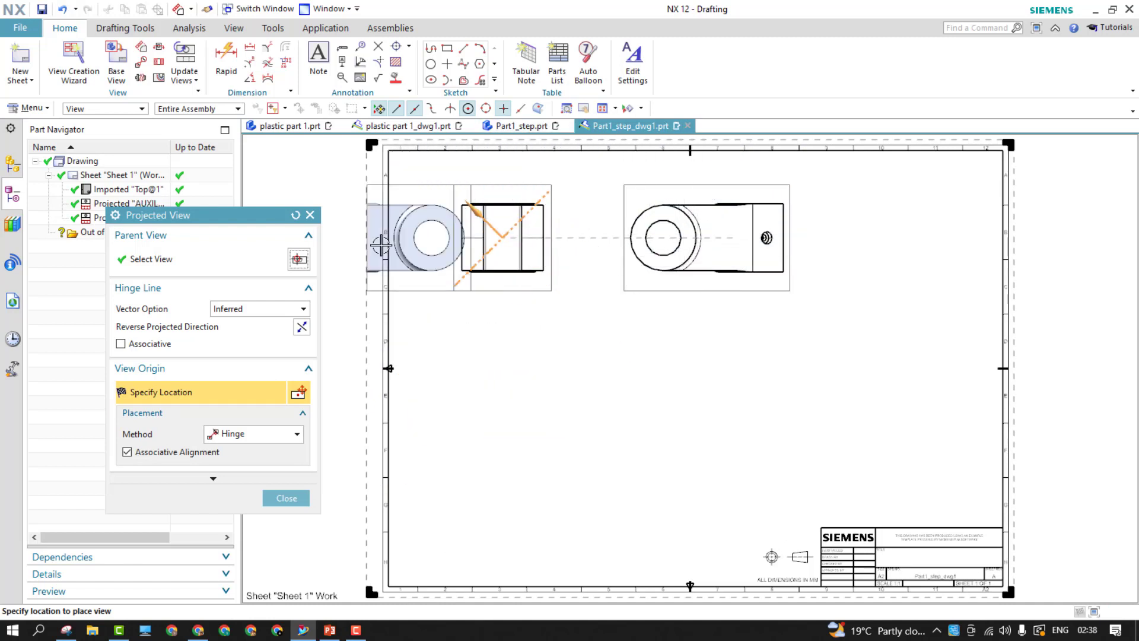
left_click(286, 498)
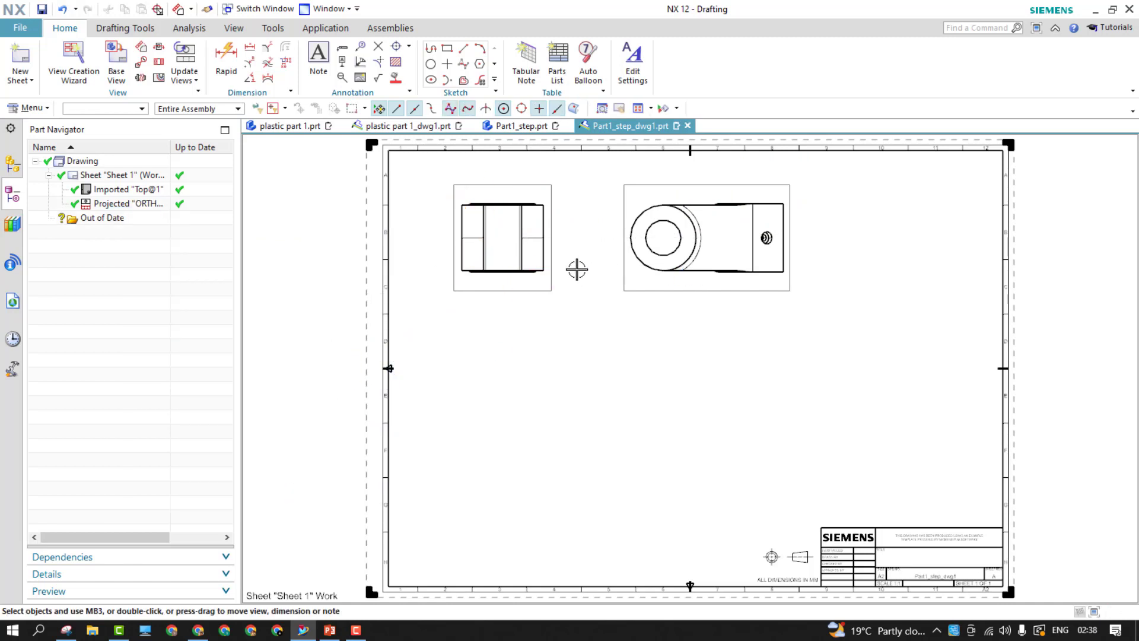
- Move the top view to the sheet's right side and the profile view left and slightly down
left_click_drag(557, 262, 926, 249)
left_click_drag(618, 246, 446, 261)
left_click_drag(821, 267, 770, 267)
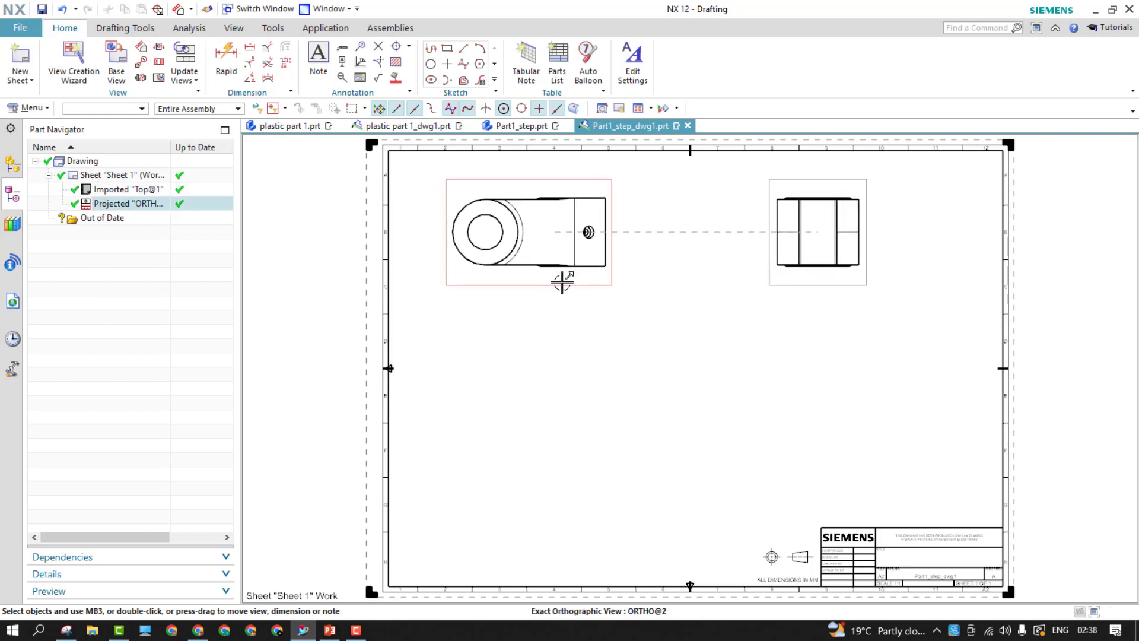
left_click_drag(562, 285, 564, 300)
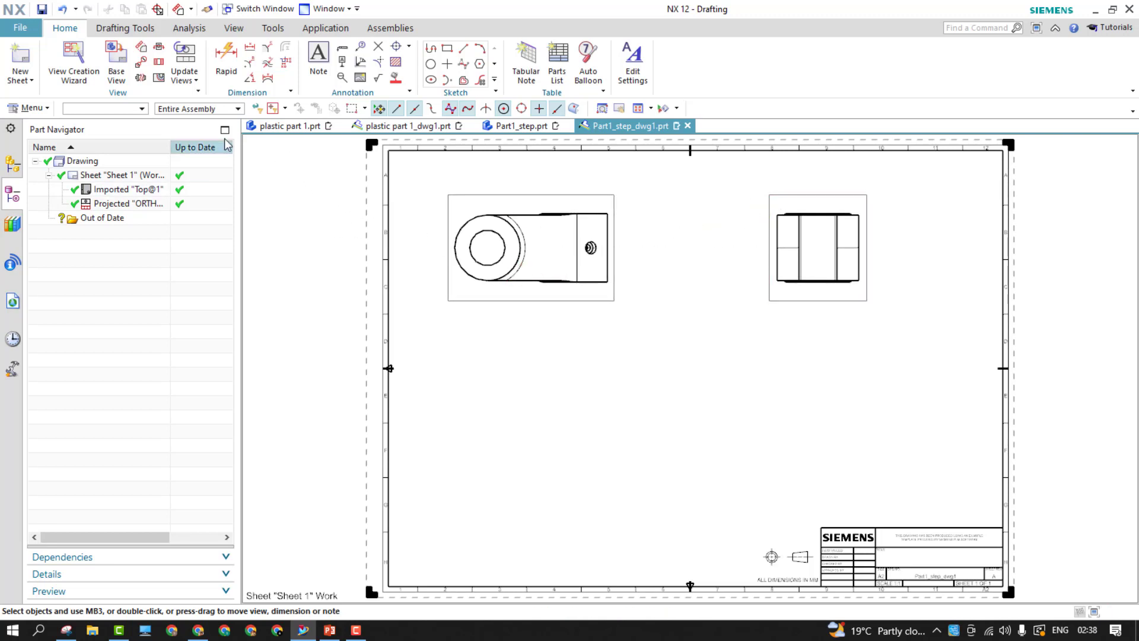
left_click(159, 77)
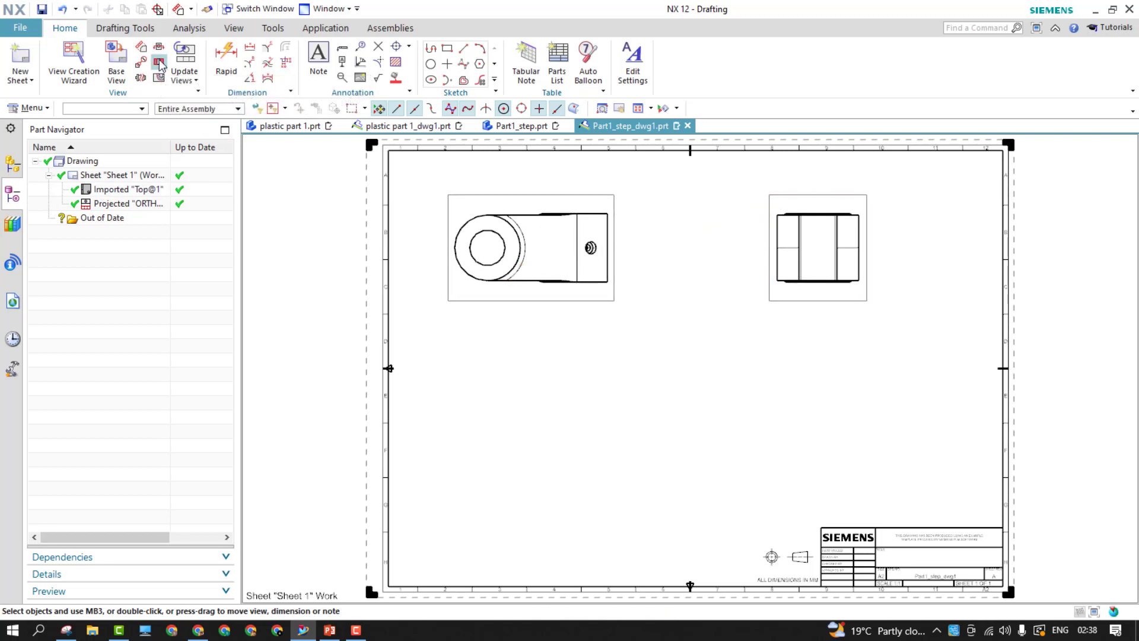
left_click(488, 249)
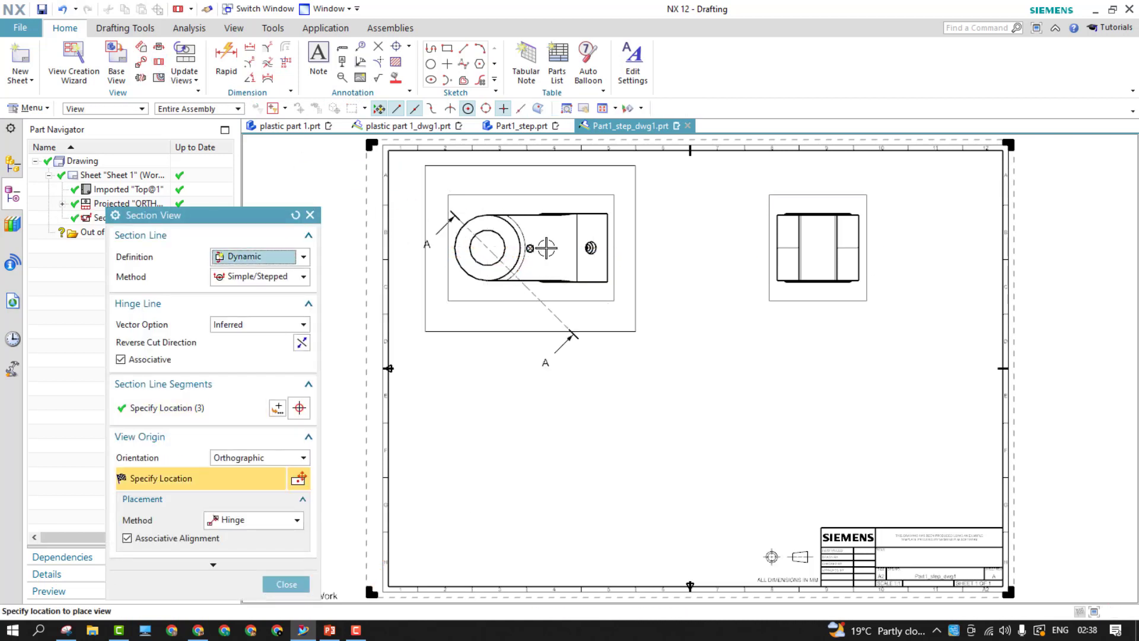
scroll(586, 249, "down", 4)
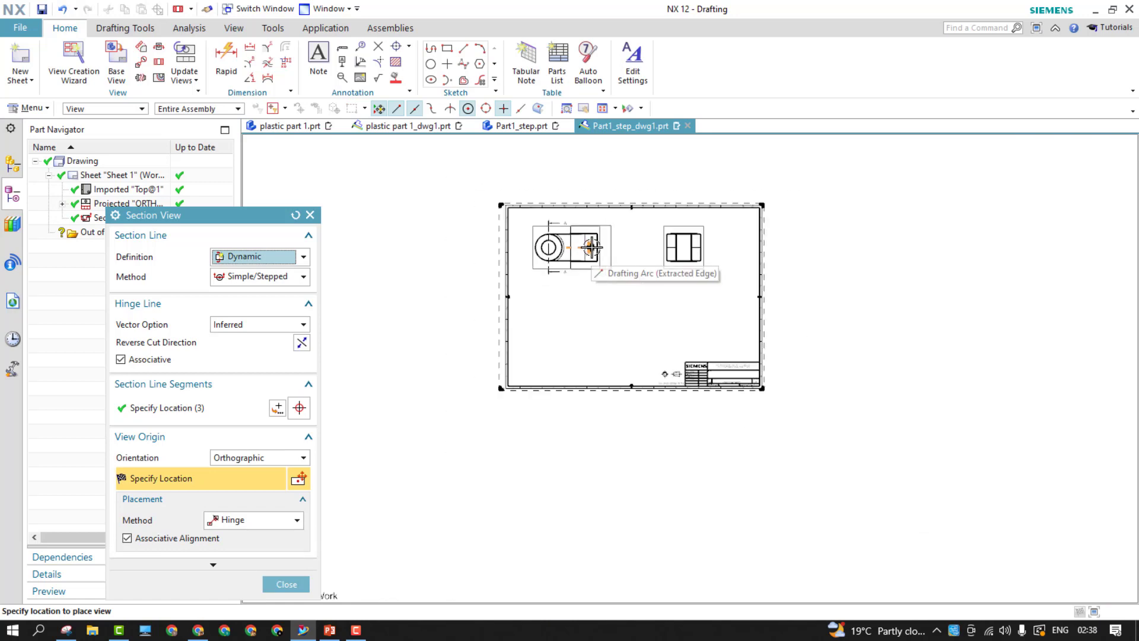
left_click(607, 247)
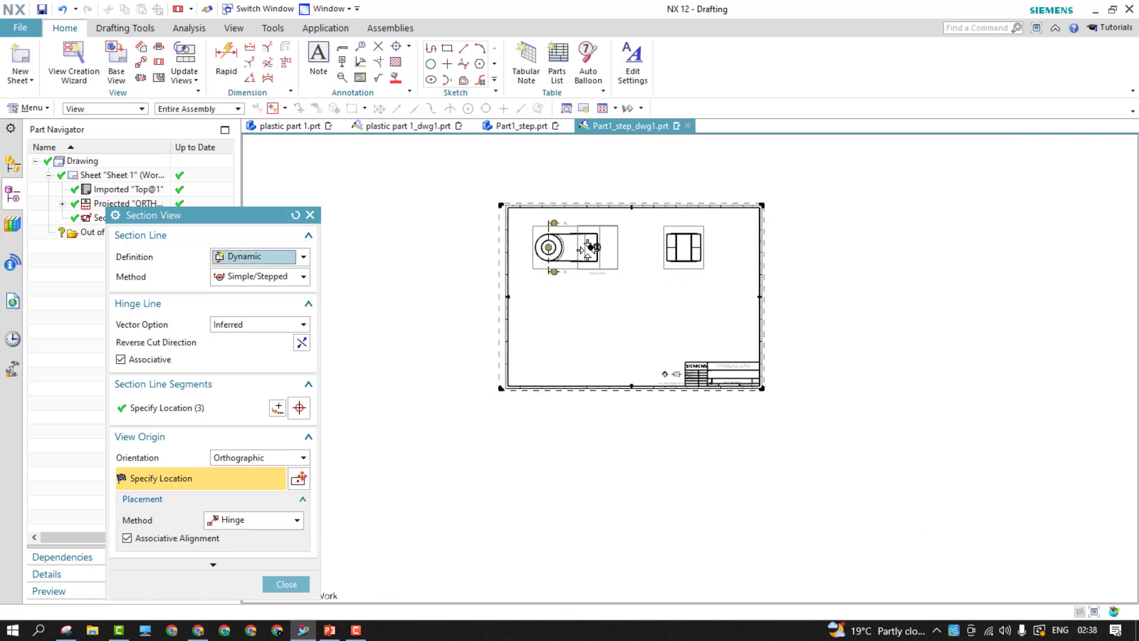
scroll(584, 282, "down", 3)
scroll(570, 279, "up", 6)
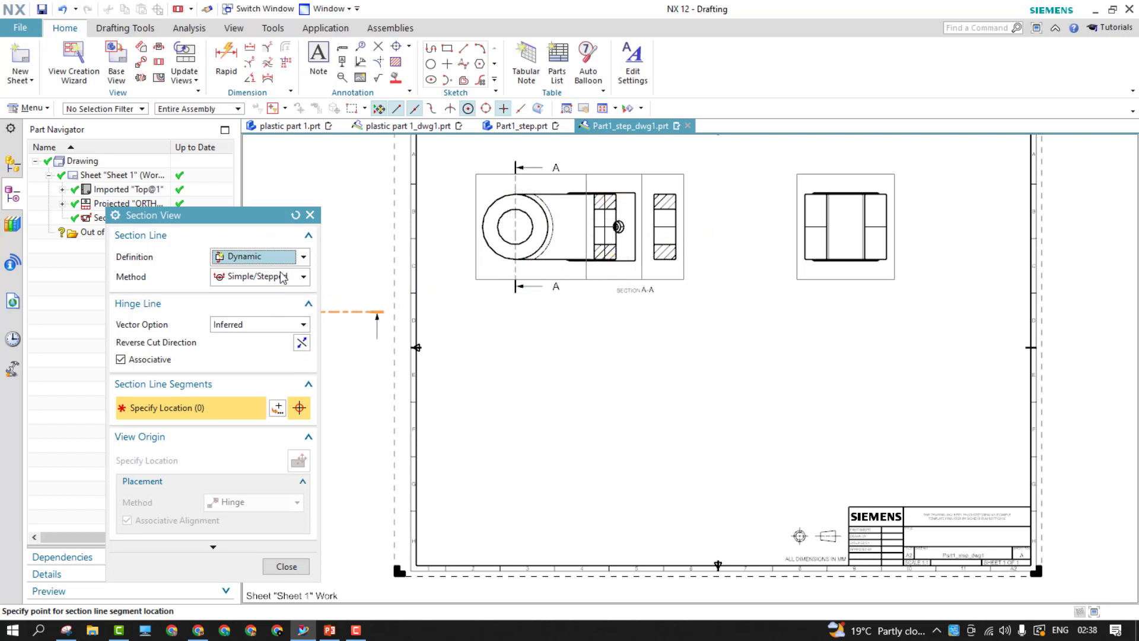
left_click(302, 257)
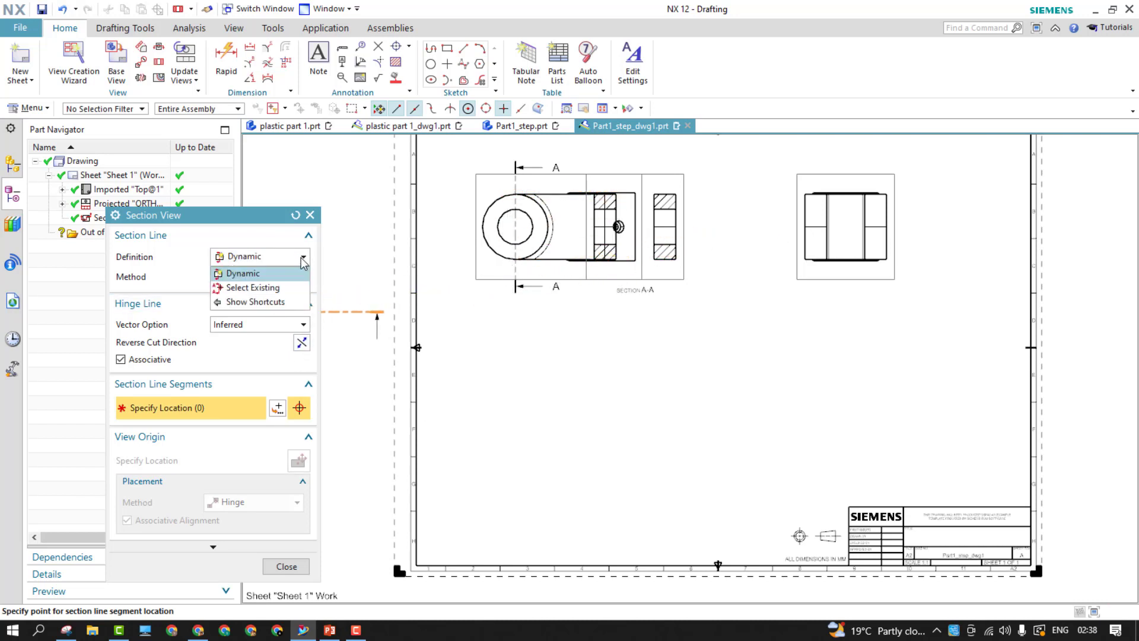
left_click(292, 291)
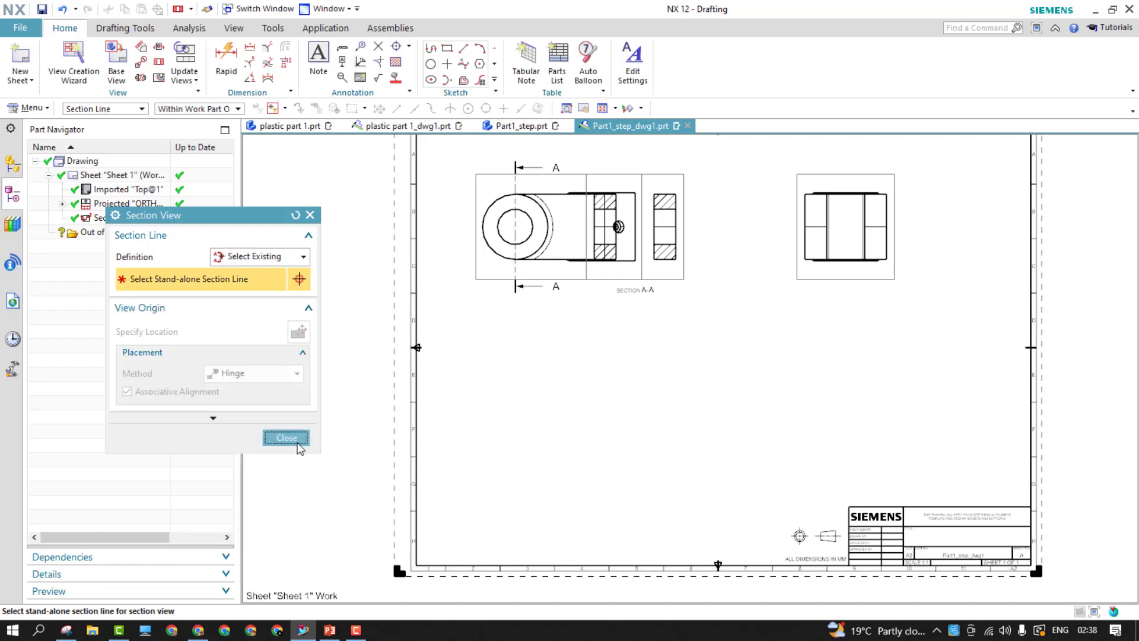
left_click(287, 437)
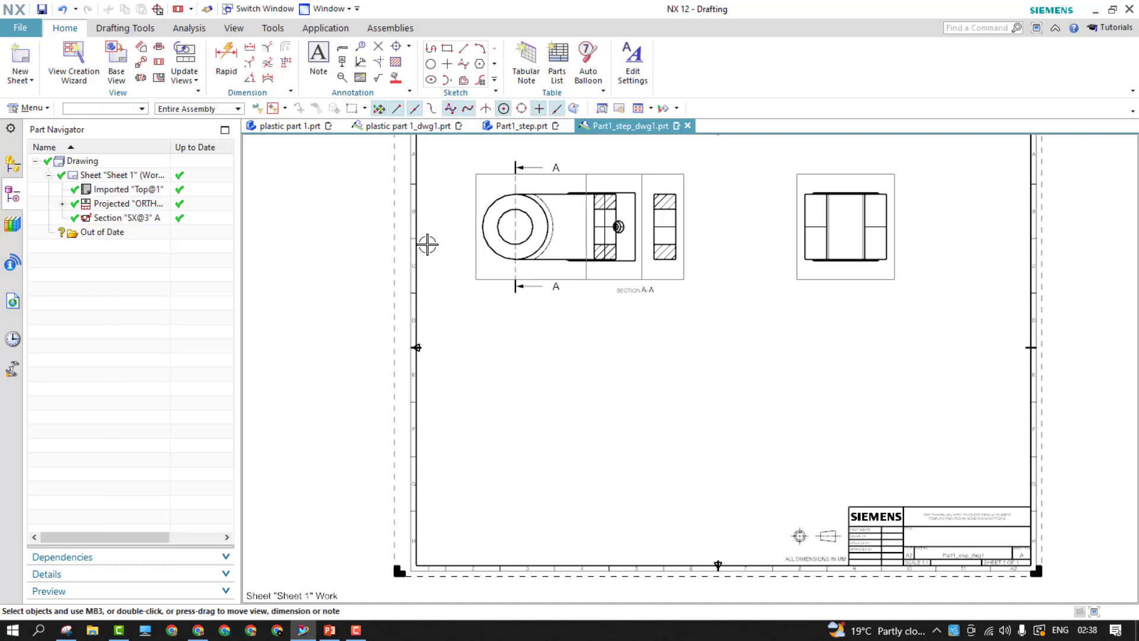
key("ctrl+z")
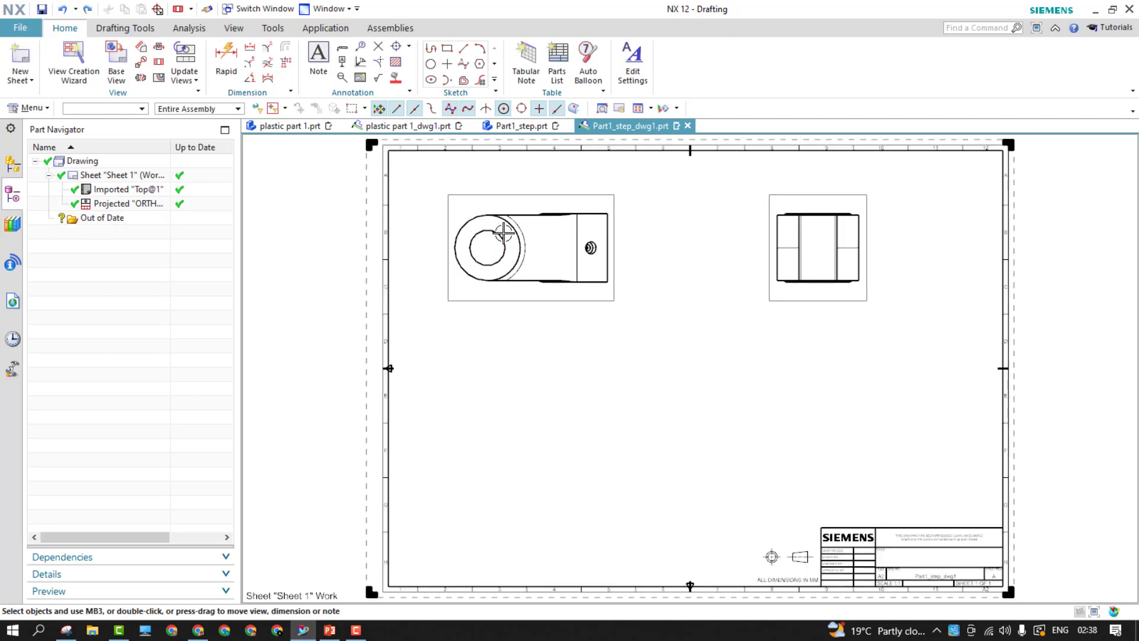
- Cut section A-A horizontally through the hole centre with a new dynamic section line, placed below the profile view
left_click(159, 63)
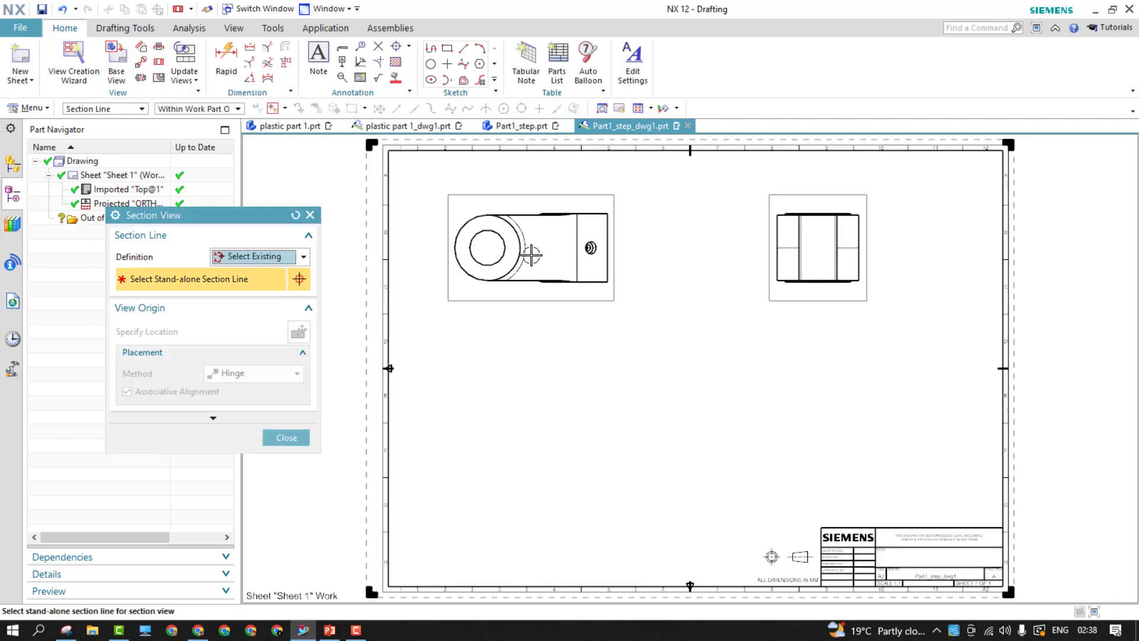
left_click(303, 257)
left_click(274, 274)
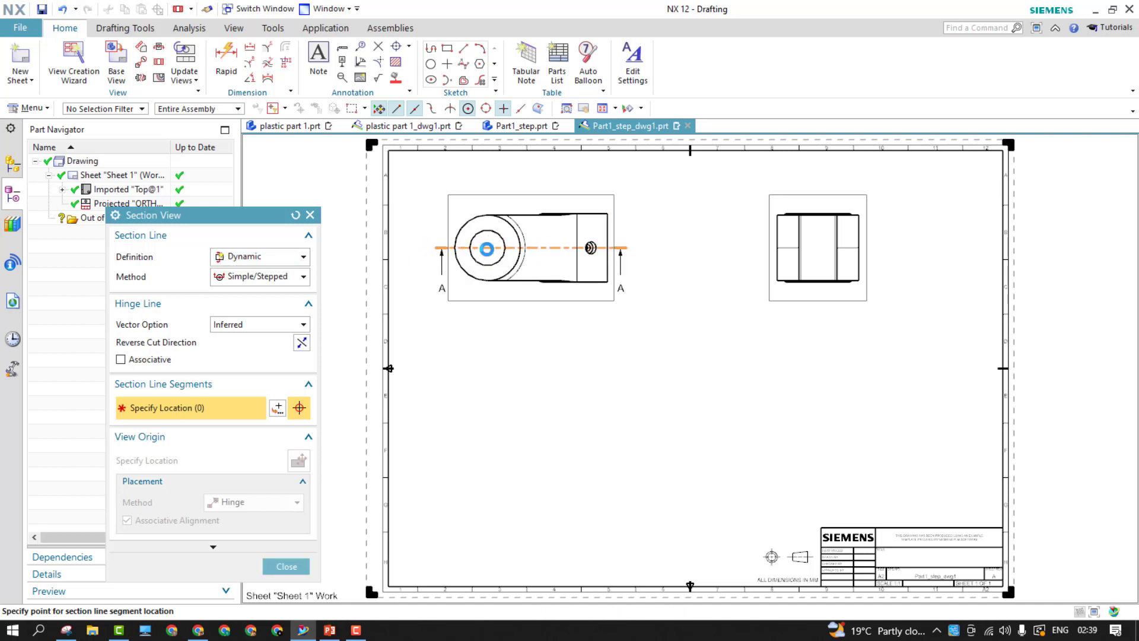
left_click(485, 248)
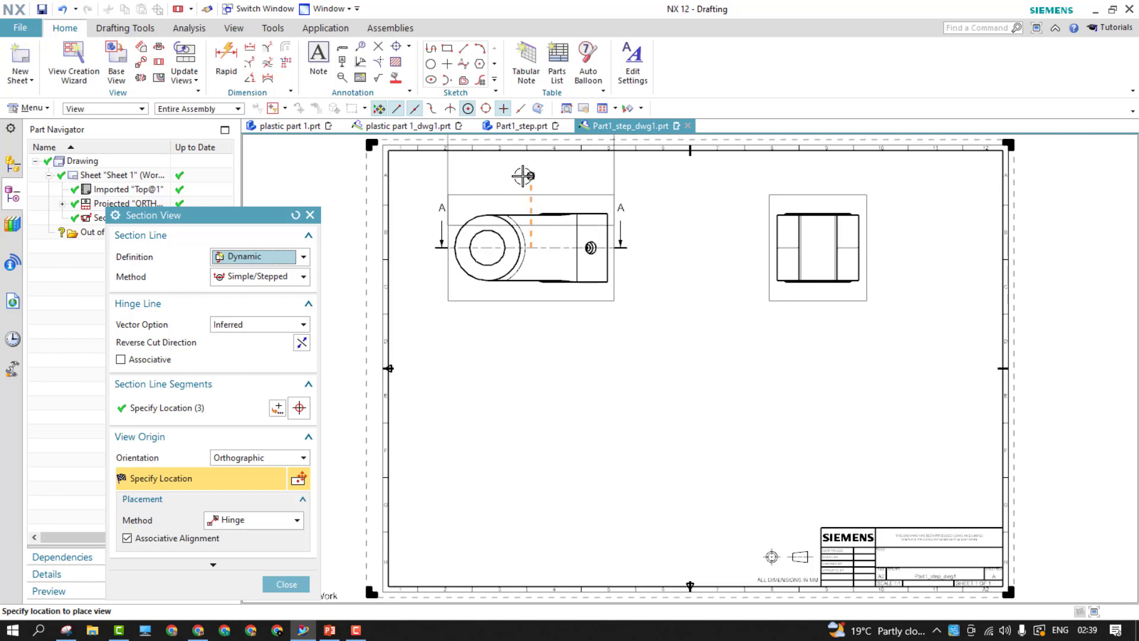
left_click(533, 378)
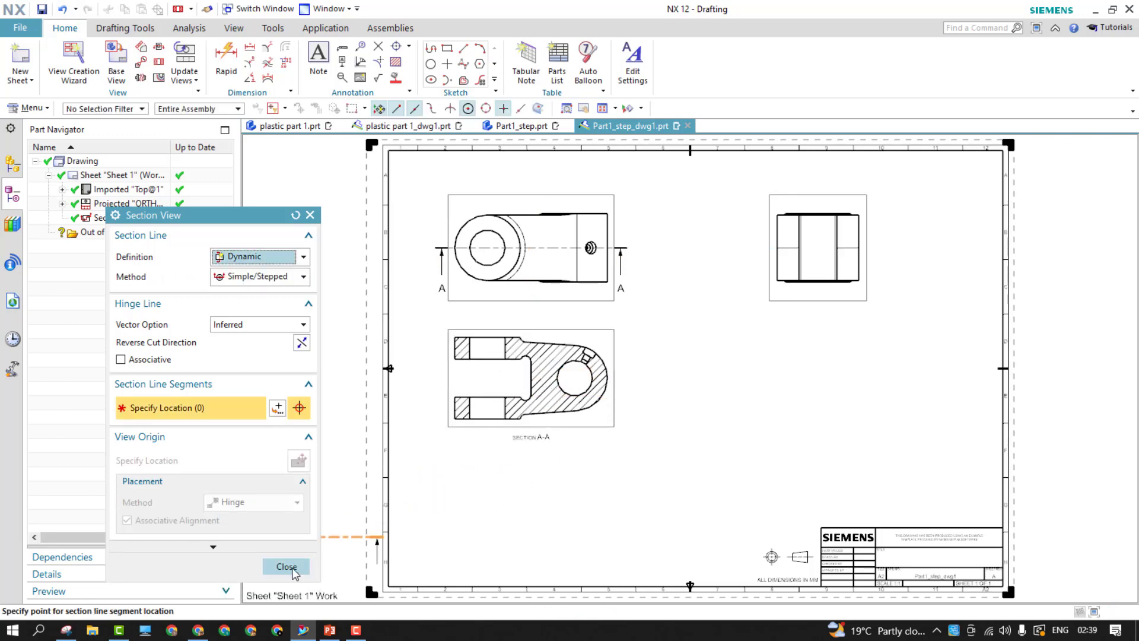
left_click(286, 566)
scroll(611, 339, "down", 3)
scroll(611, 338, "up", 6)
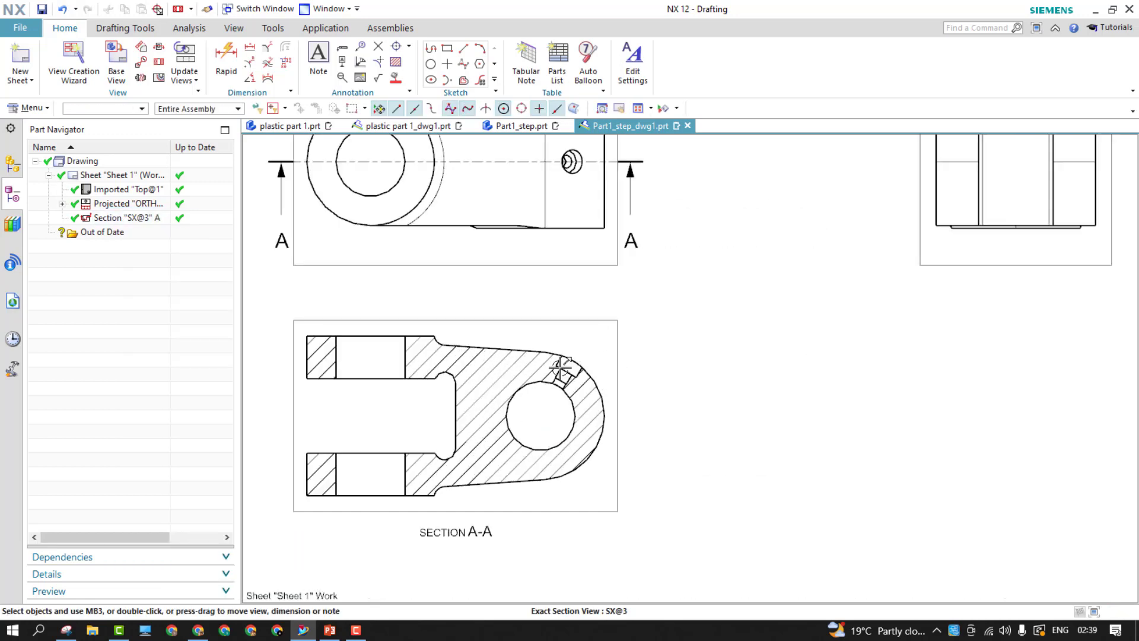
- Draw a circular detail B at 1:1 around the slot and place it right of section A-A
left_click(140, 64)
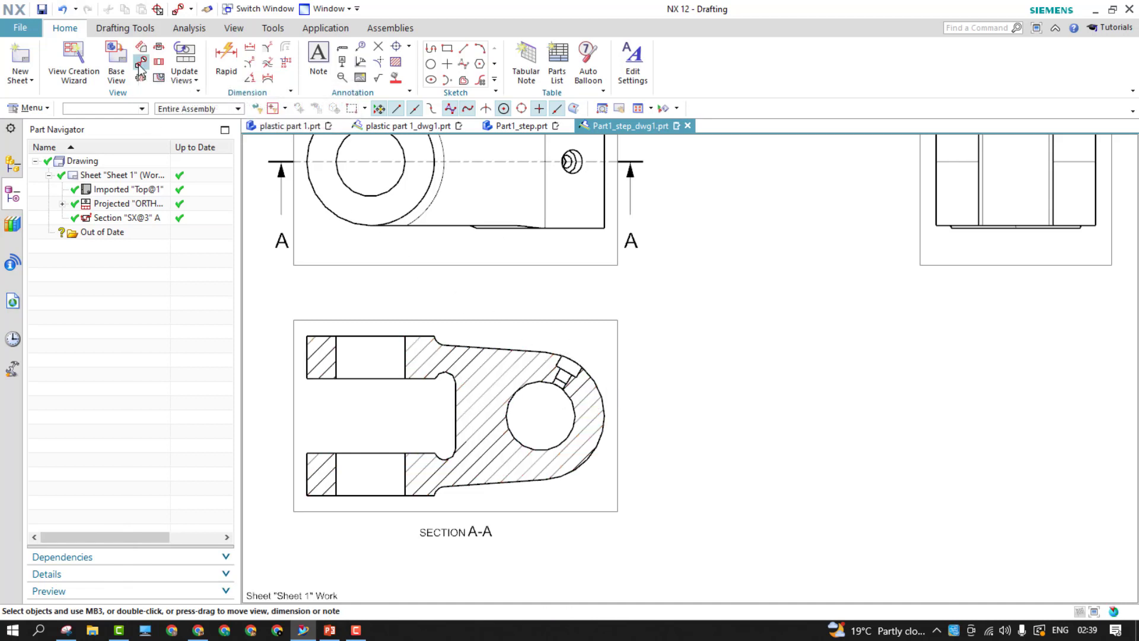
scroll(570, 363, "up", 4)
left_click(569, 368)
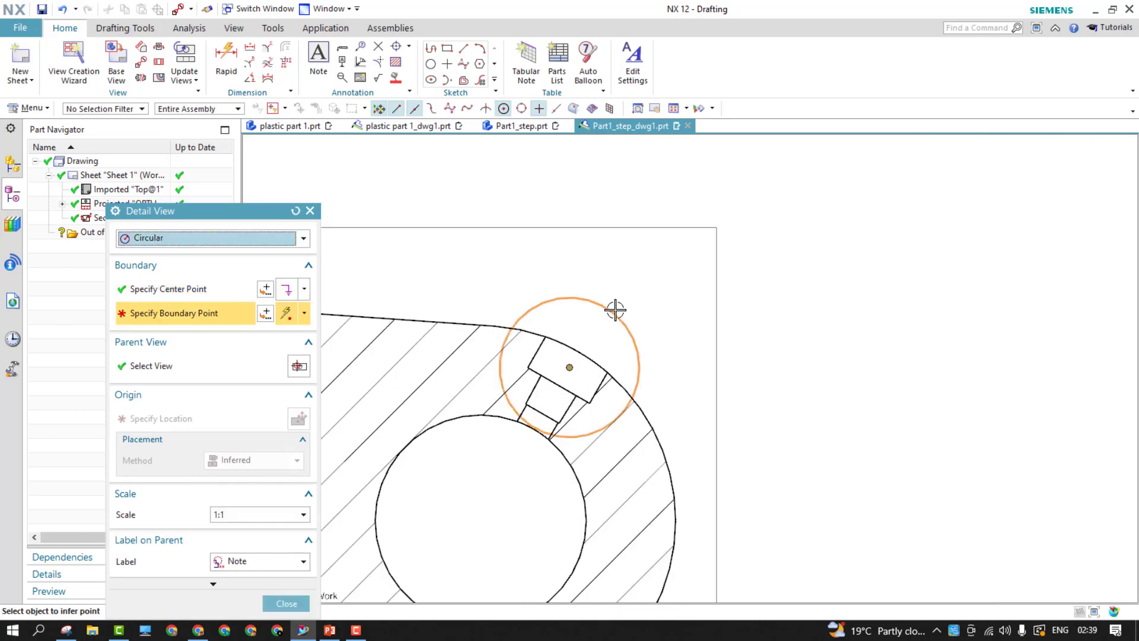
left_click(633, 276)
scroll(831, 297, "up", 2)
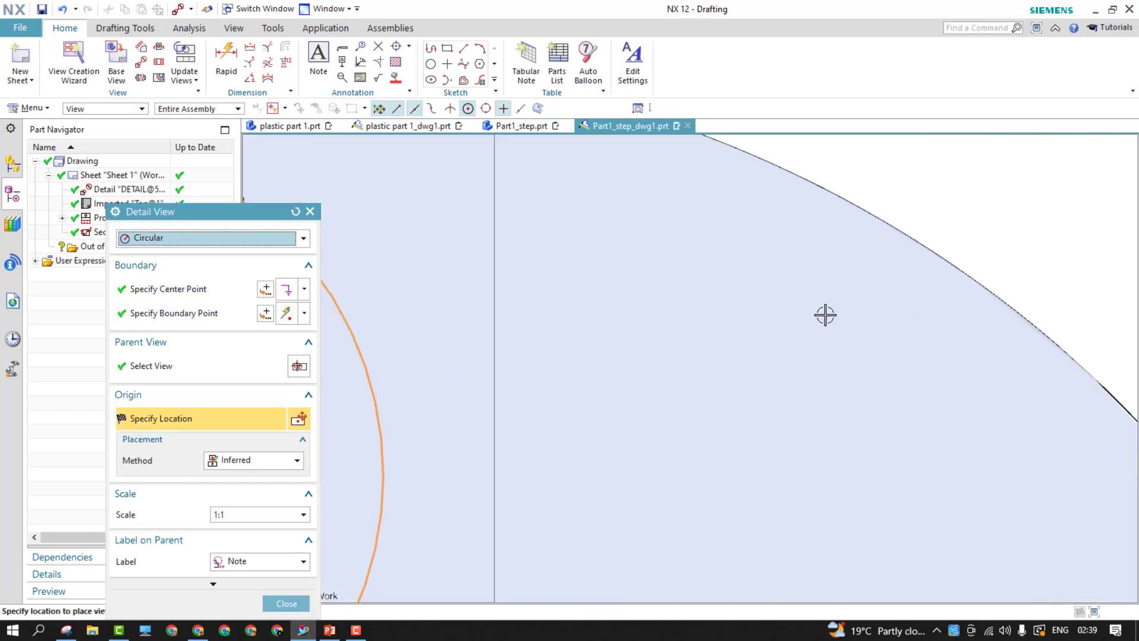
scroll(824, 315, "down", 8)
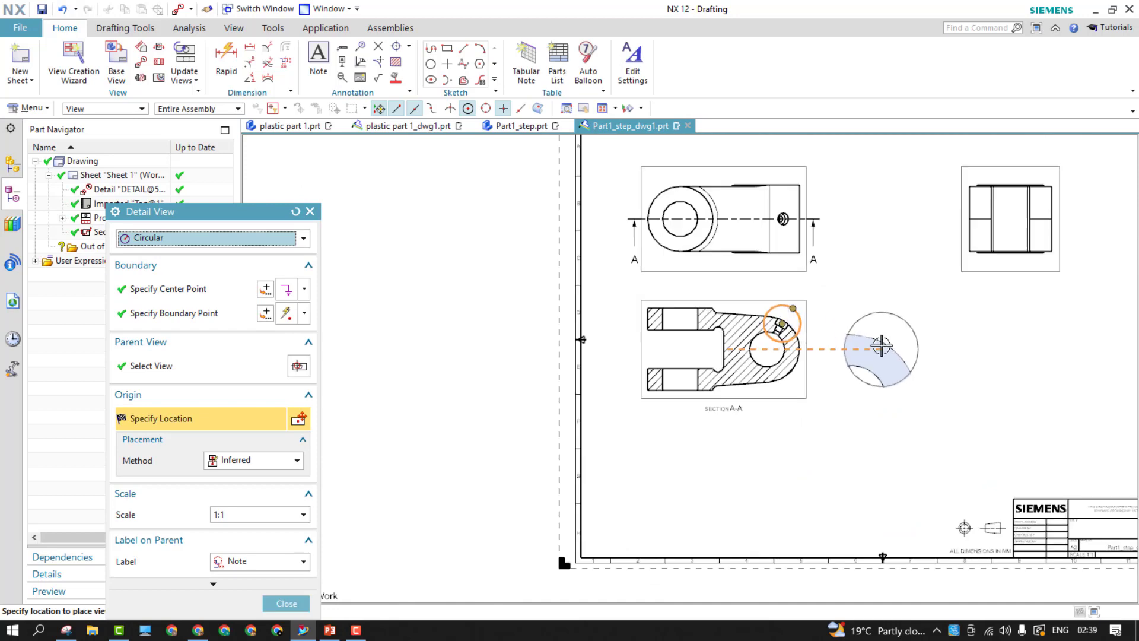
left_click(883, 333)
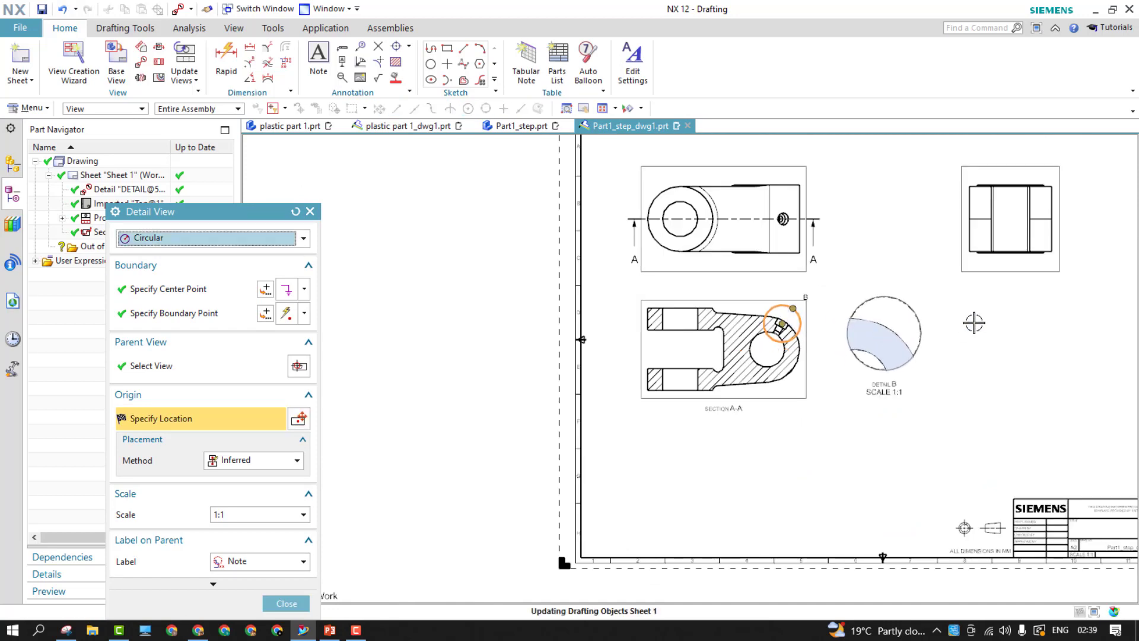
scroll(987, 323, "down", 2)
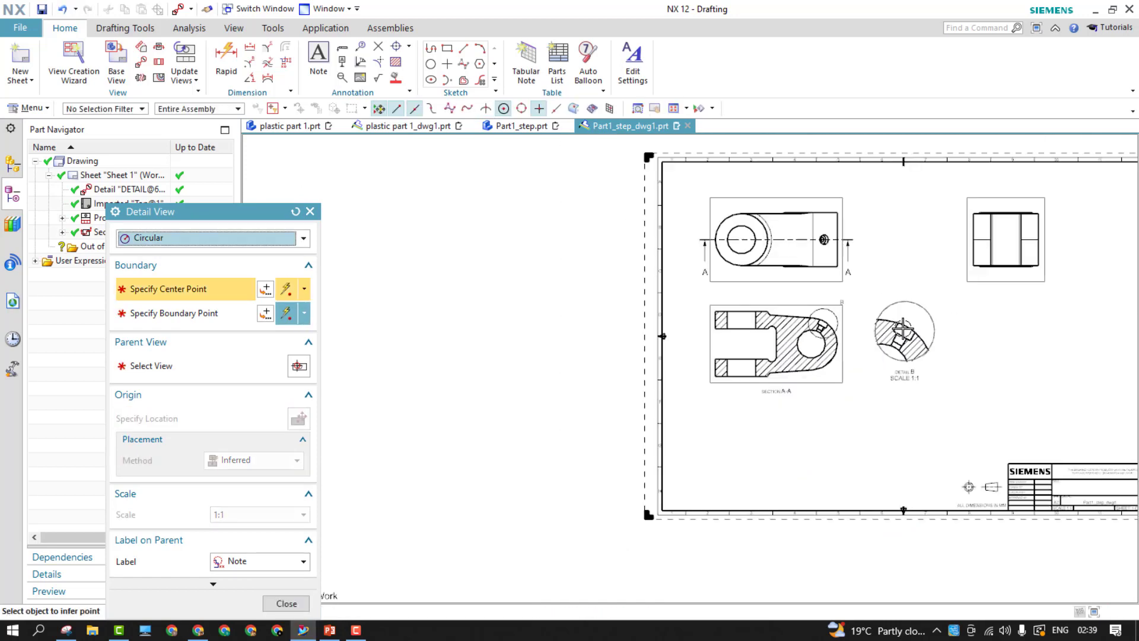
left_click(287, 603)
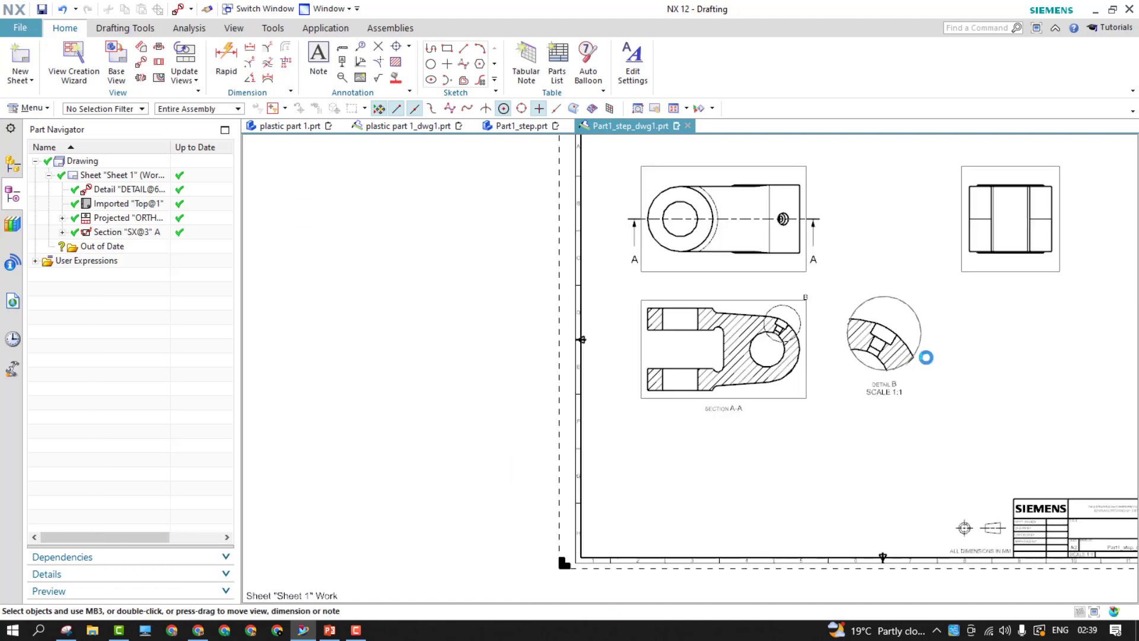
scroll(949, 344, "up", 2)
scroll(1010, 314, "down", 2)
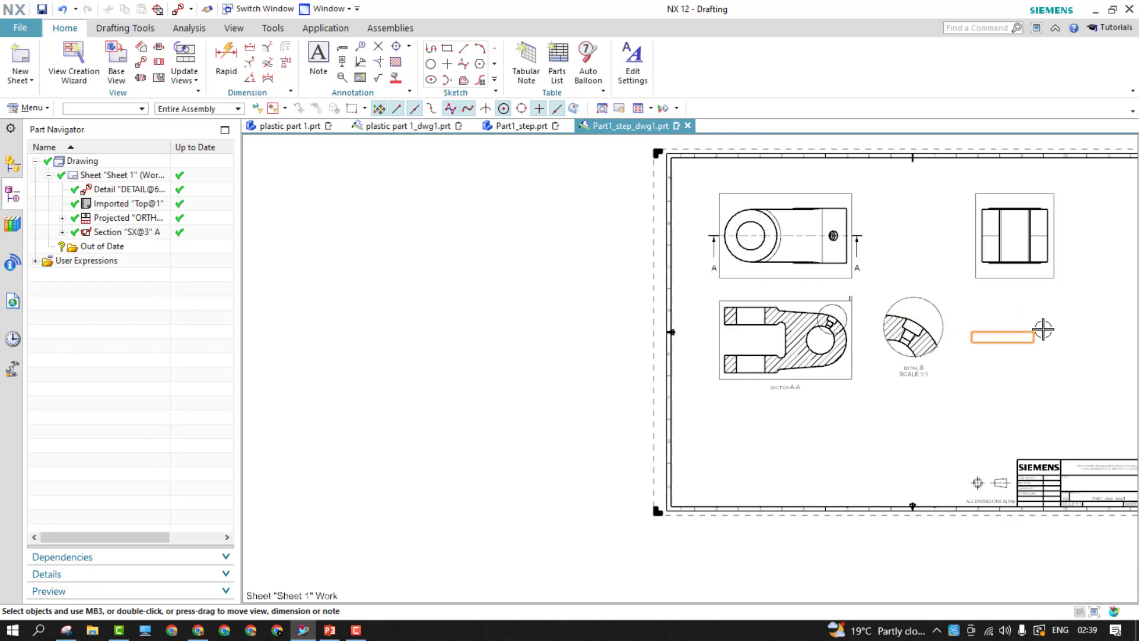
scroll(1055, 322, "up", 1)
scroll(1056, 323, "down", 1)
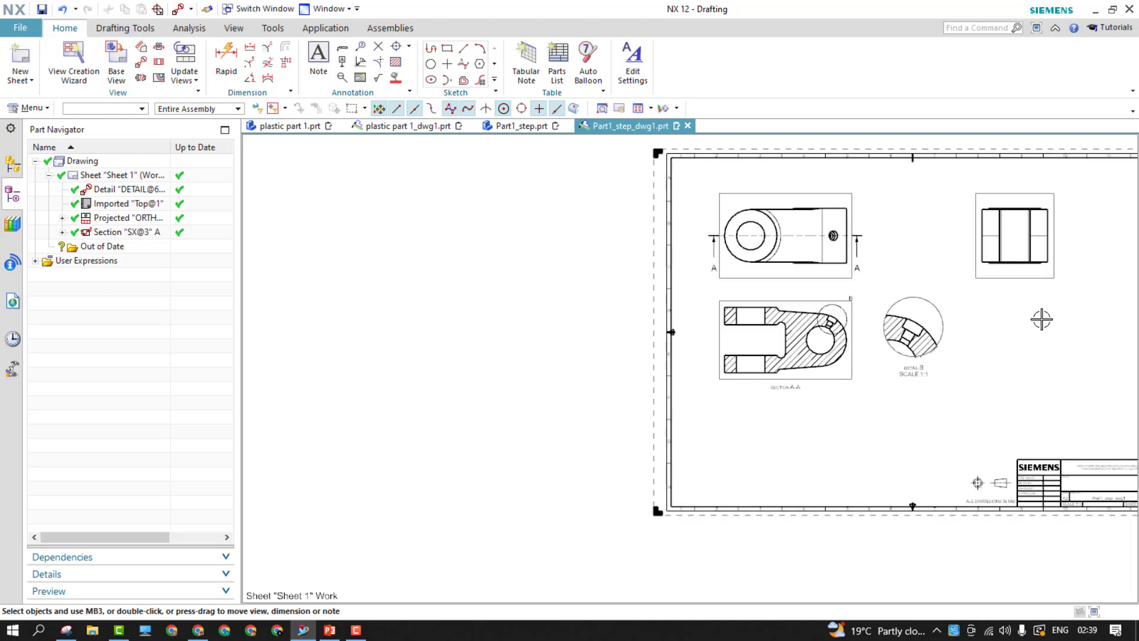
- Pan the sheet left and discard the projected view without placing it
mouse_move(1034, 324)
middle_mouse_down("shift")
mouse_move(798, 379)
mouse_move(759, 371)
middle_mouse_up("shift")
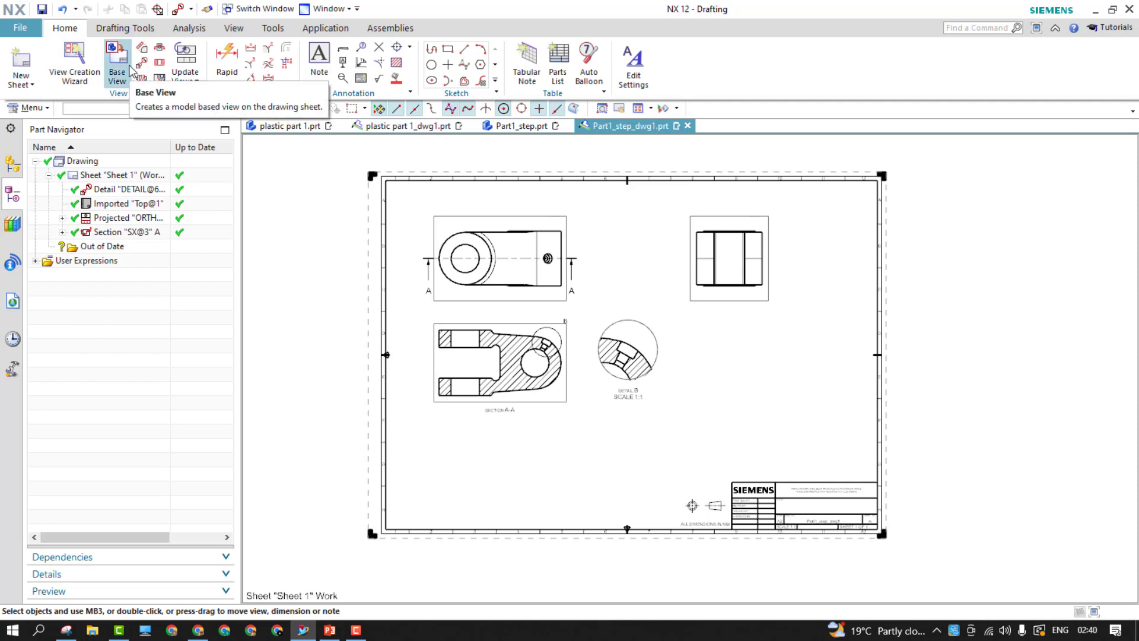
left_click(142, 48)
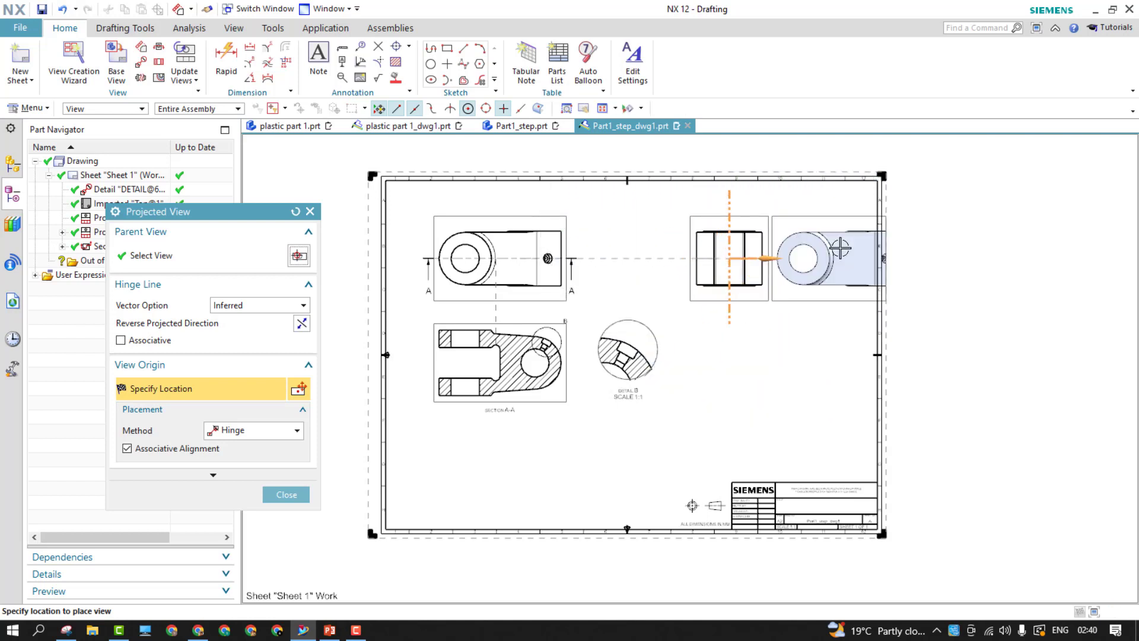
left_click(274, 498)
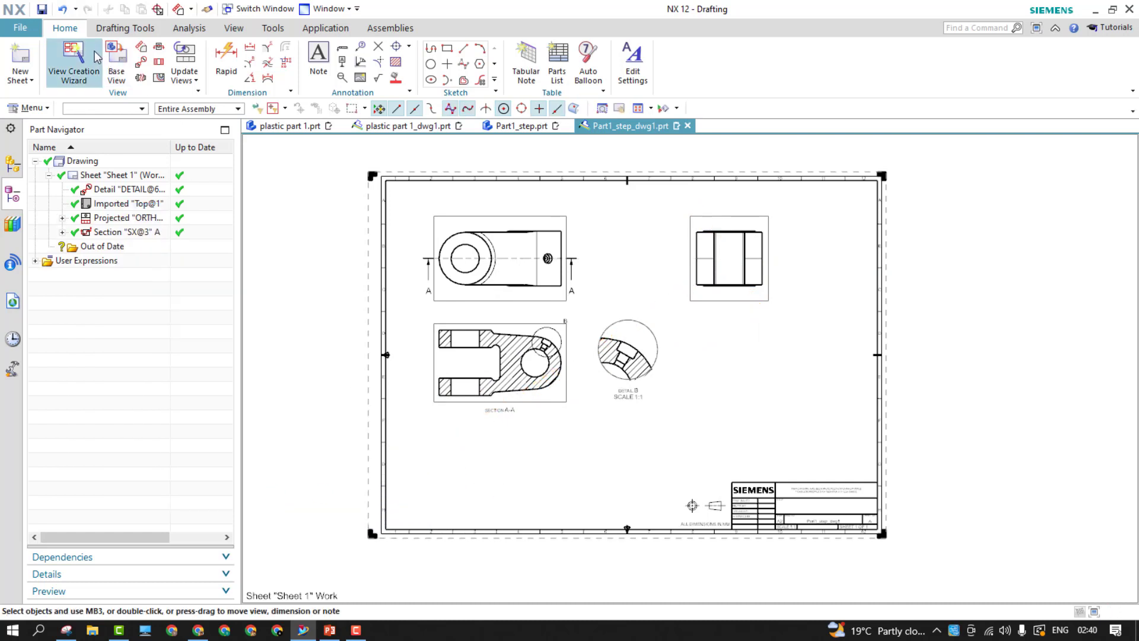
left_click(122, 75)
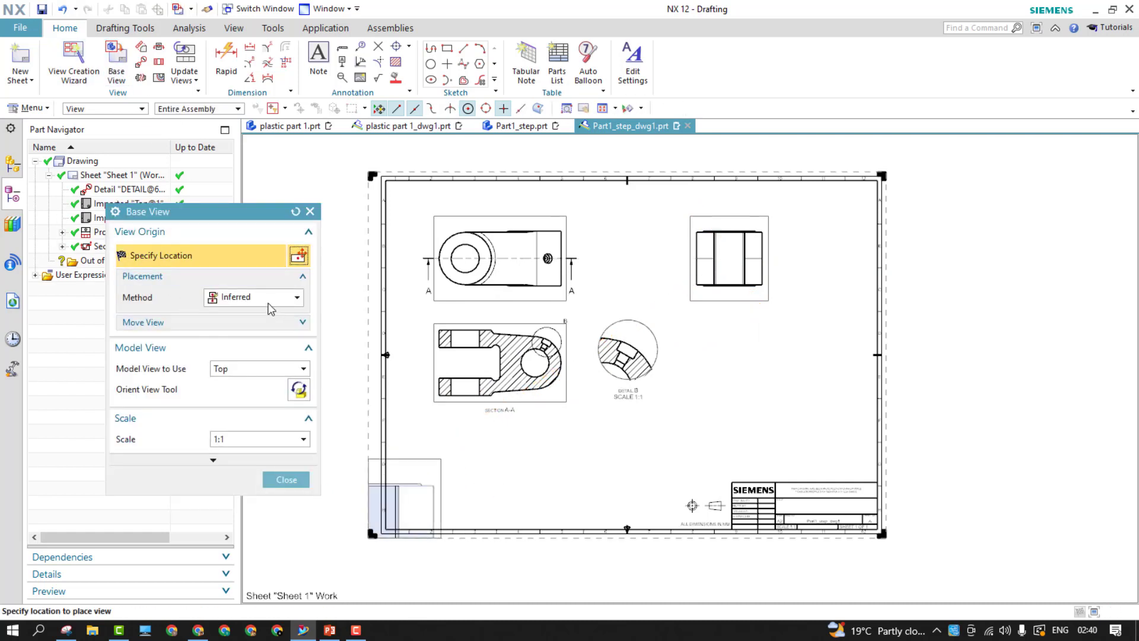
- Set the base view's model view to Isometric at scale 1:2
left_click(259, 369)
left_click(232, 457)
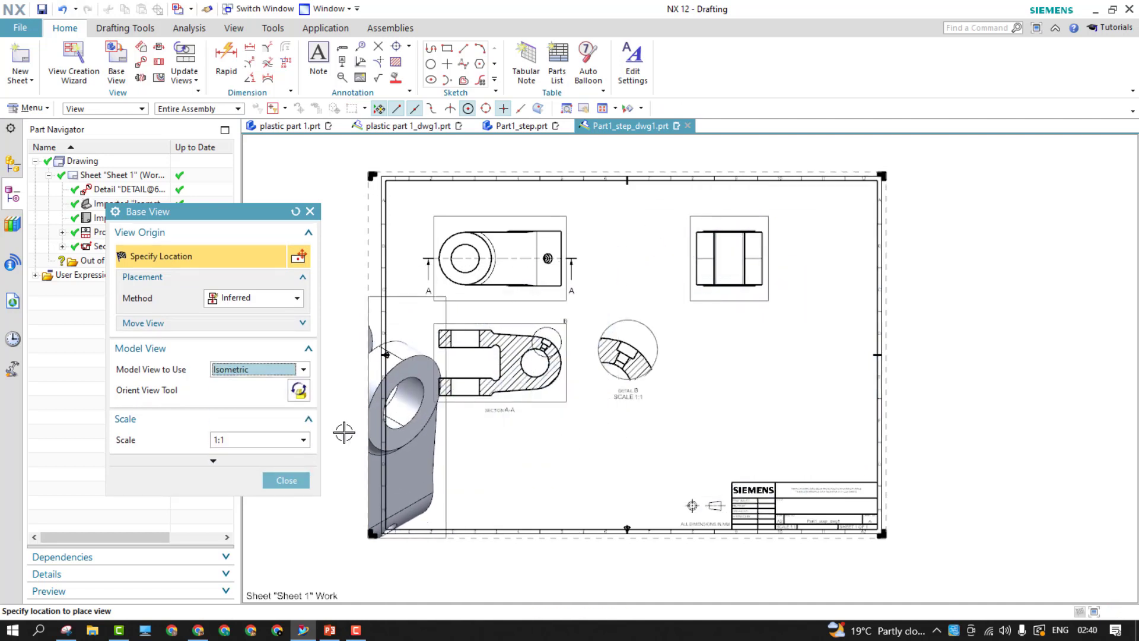
left_click(303, 440)
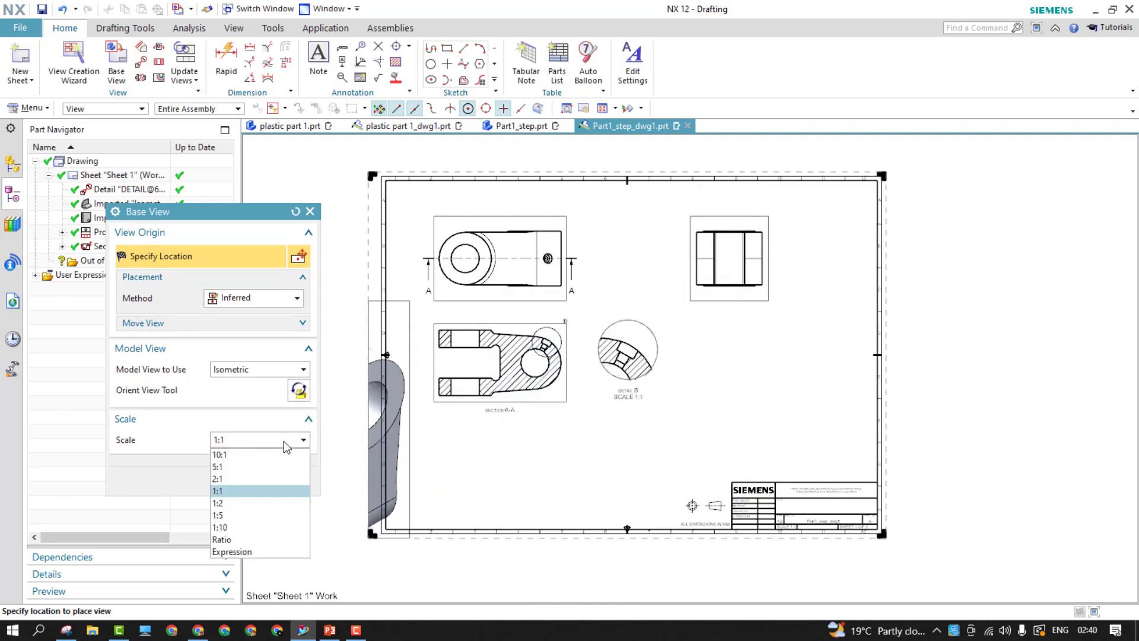
left_click(246, 503)
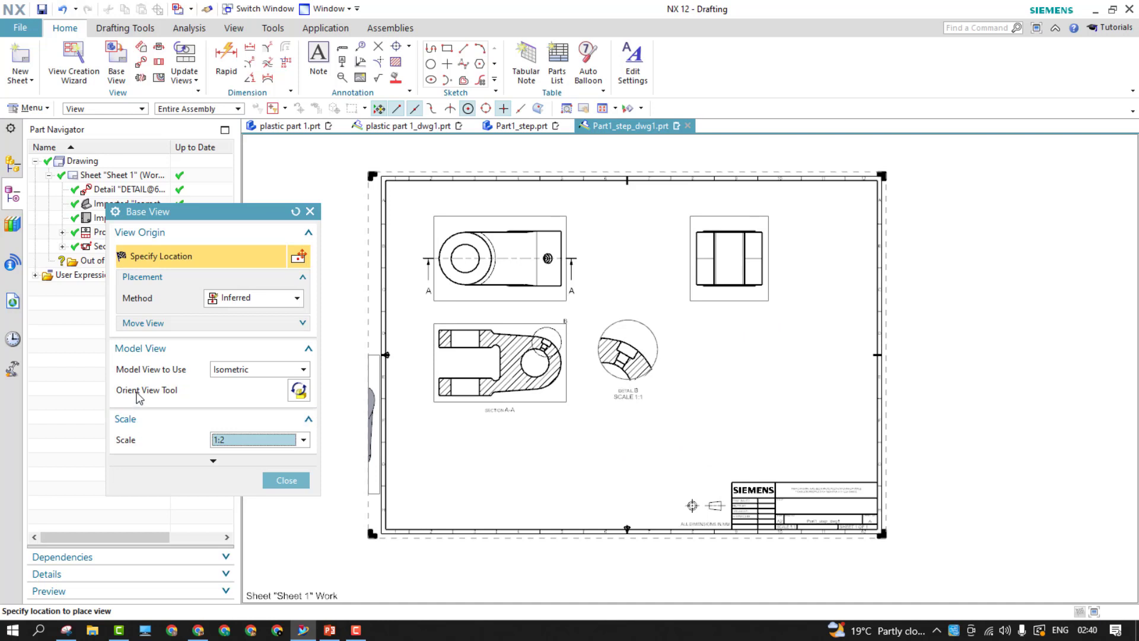
- Rotate the isometric part to a better viewing angle with the Orient View Tool
left_click(301, 395)
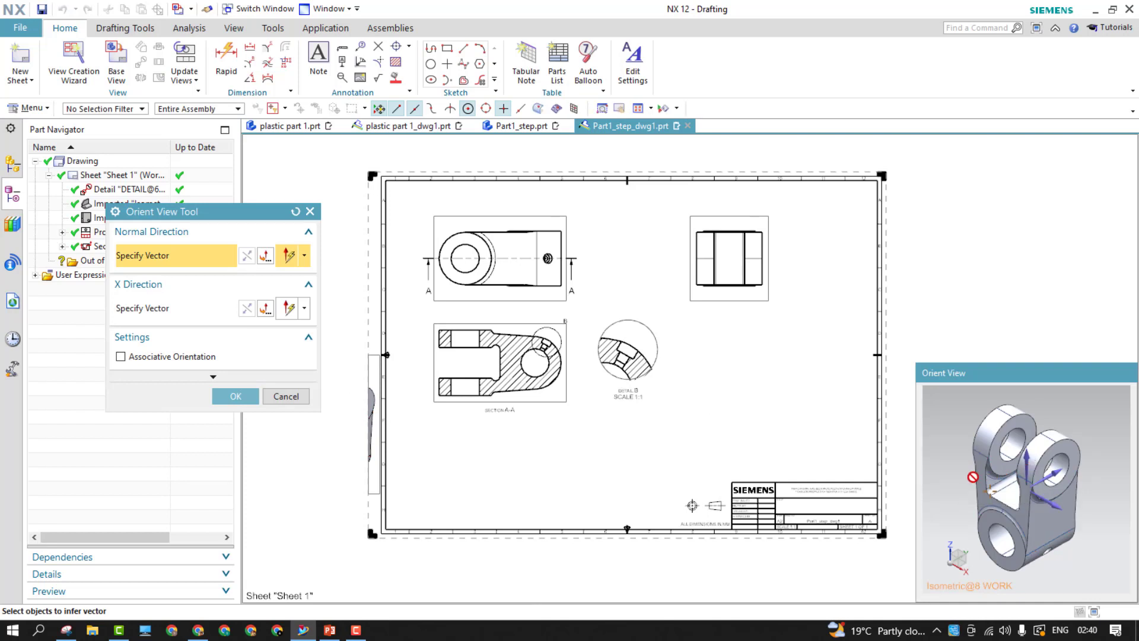
middle_click_drag(954, 449, 1031, 411)
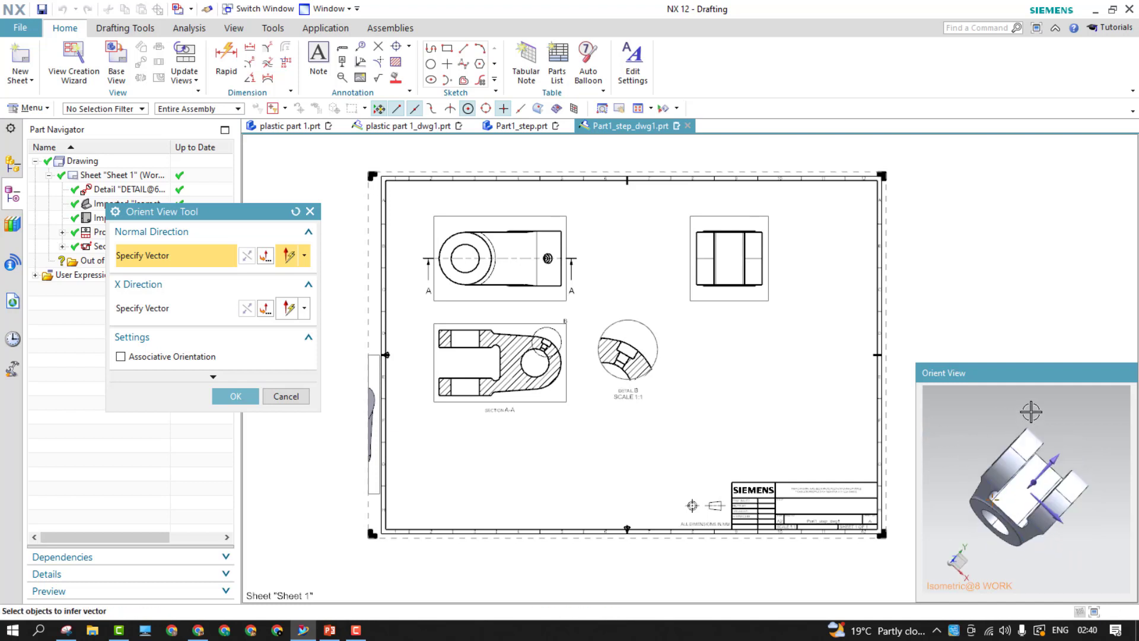
mouse_move(1008, 456)
middle_mouse_down()
mouse_move(917, 498)
mouse_move(936, 445)
mouse_move(962, 469)
middle_mouse_up()
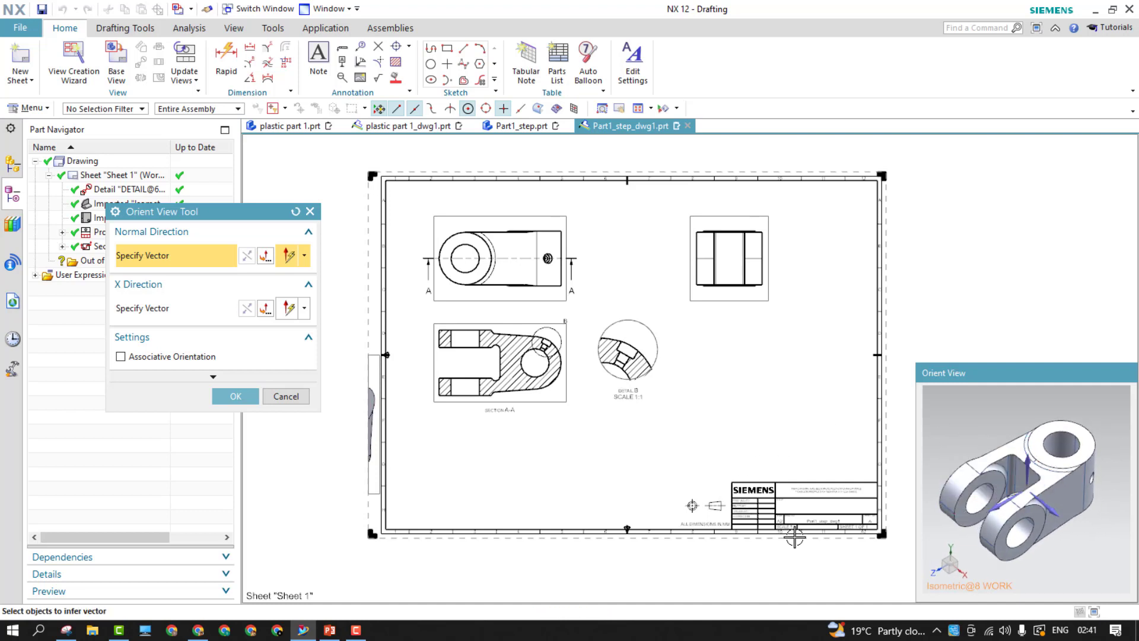
left_click(241, 396)
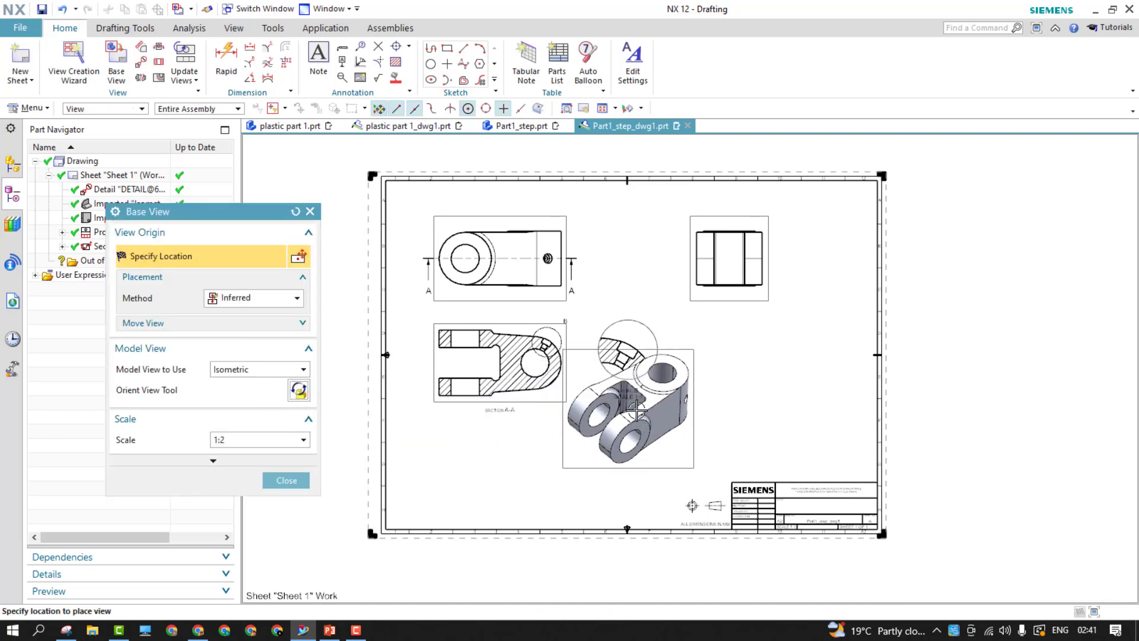
- Place the isometric view at the sheet's right and render it Fully Shaded
left_click(767, 395)
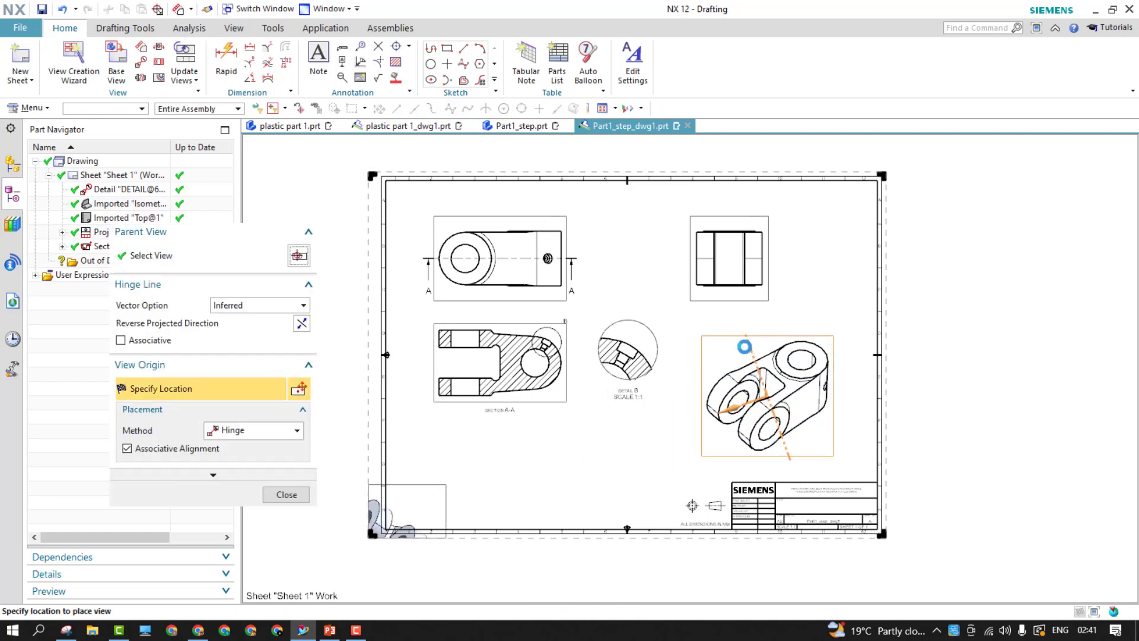
left_click(287, 494)
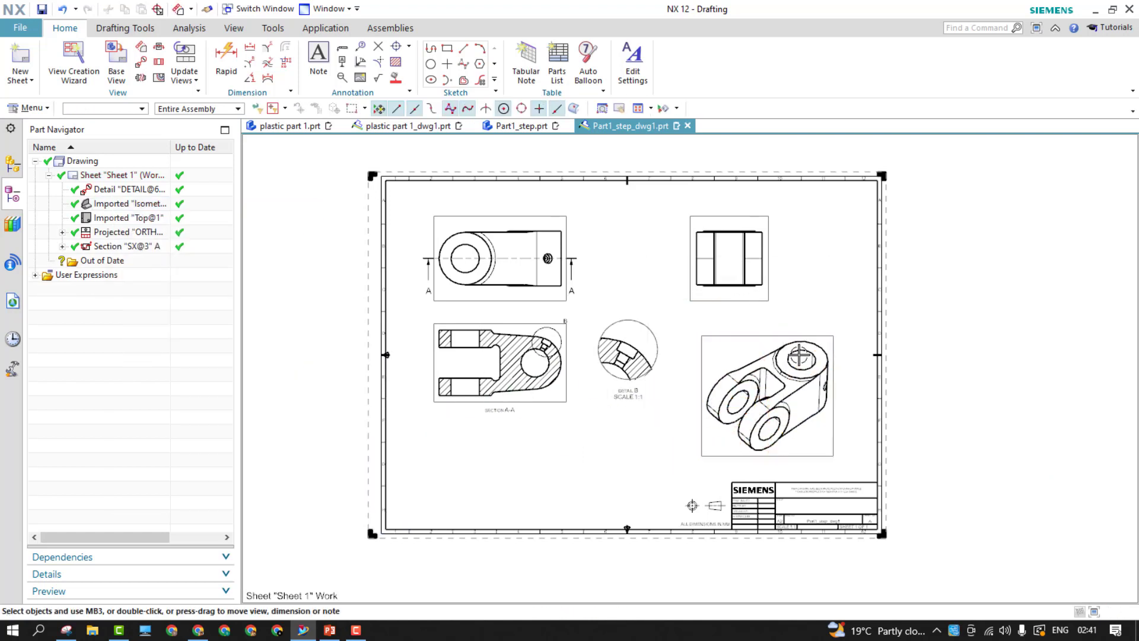
double_click(752, 339)
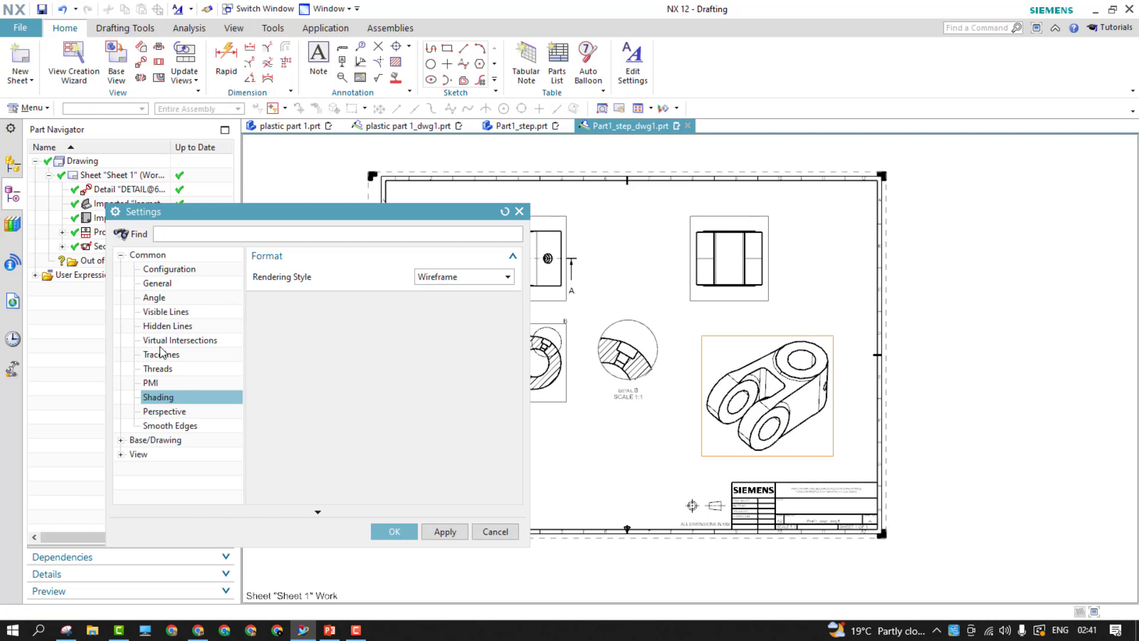
left_click(460, 274)
left_click(446, 288)
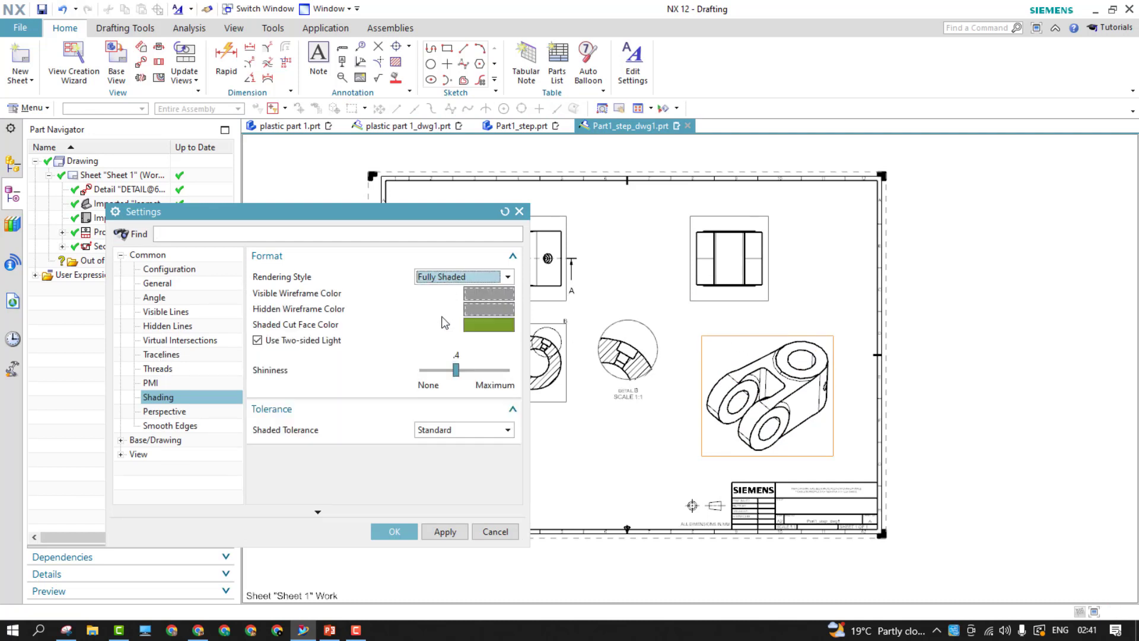
left_click(439, 531)
left_click(397, 532)
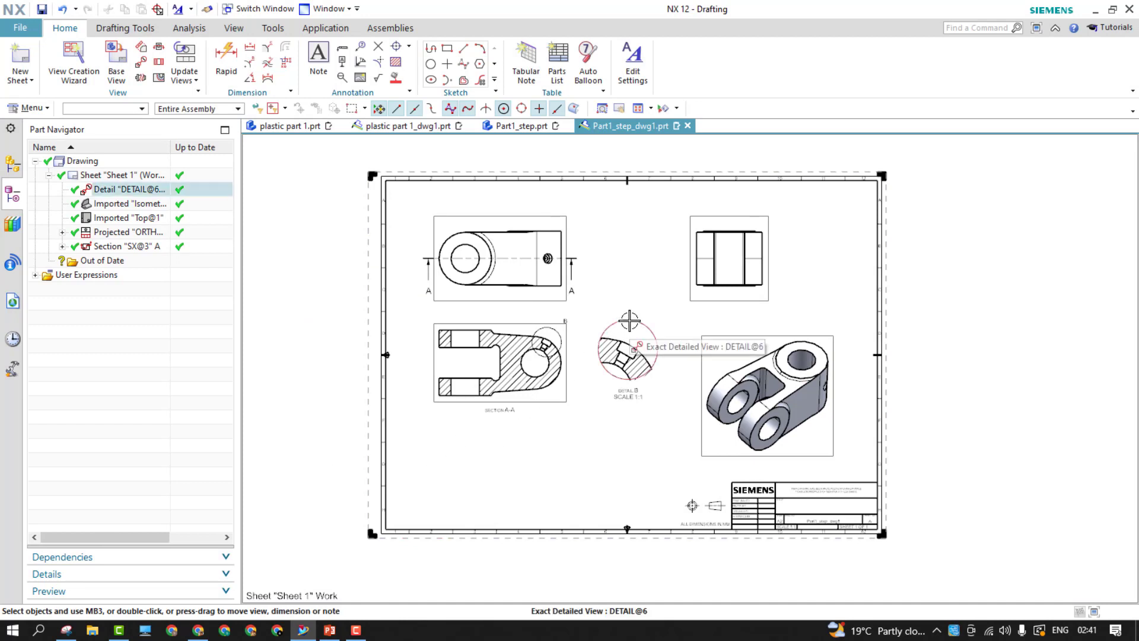
- Move detail B lower left, delete the Top@1 view, and shift the isometric view up
left_click_drag(632, 329, 510, 442)
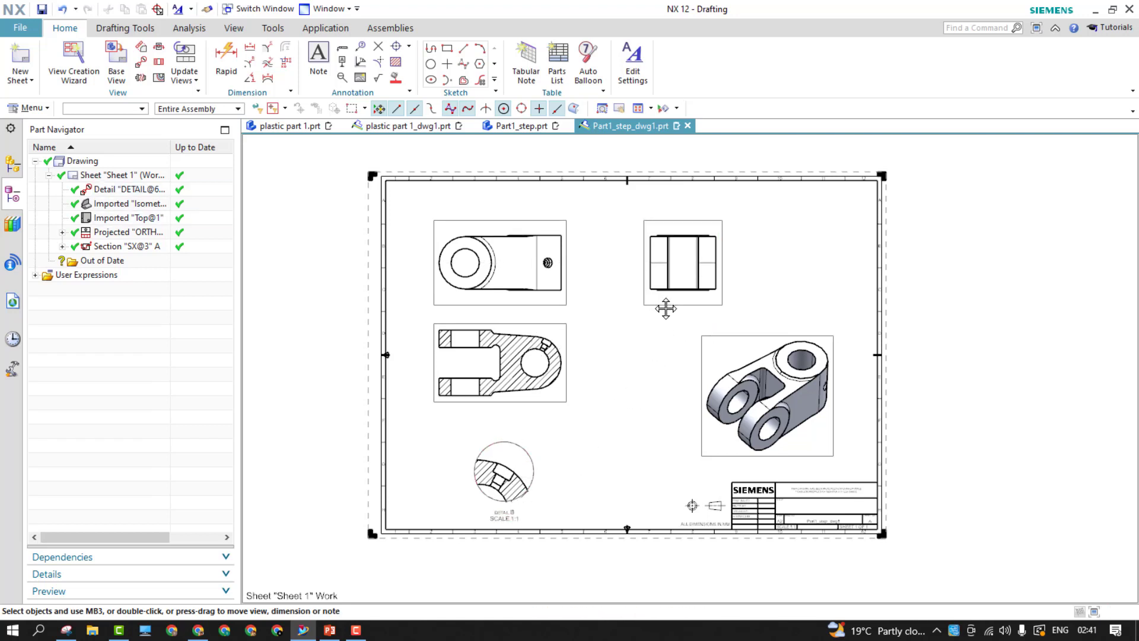
mouse_move(504, 220)
left_mouse_down()
mouse_move(492, 209)
mouse_move(509, 205)
left_mouse_up()
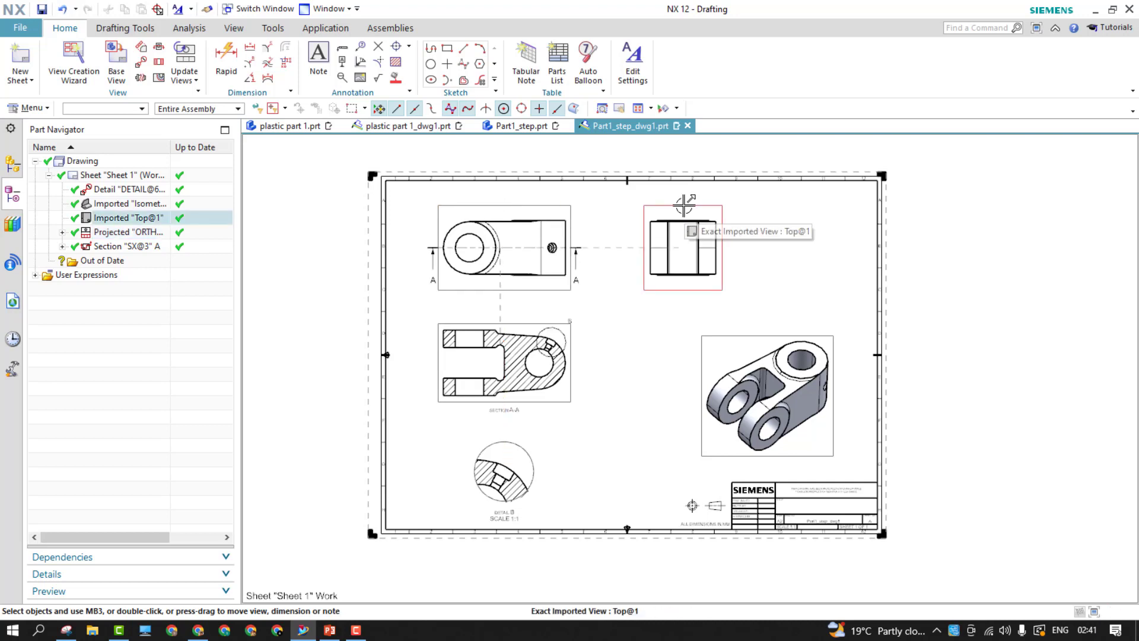
left_click(684, 204)
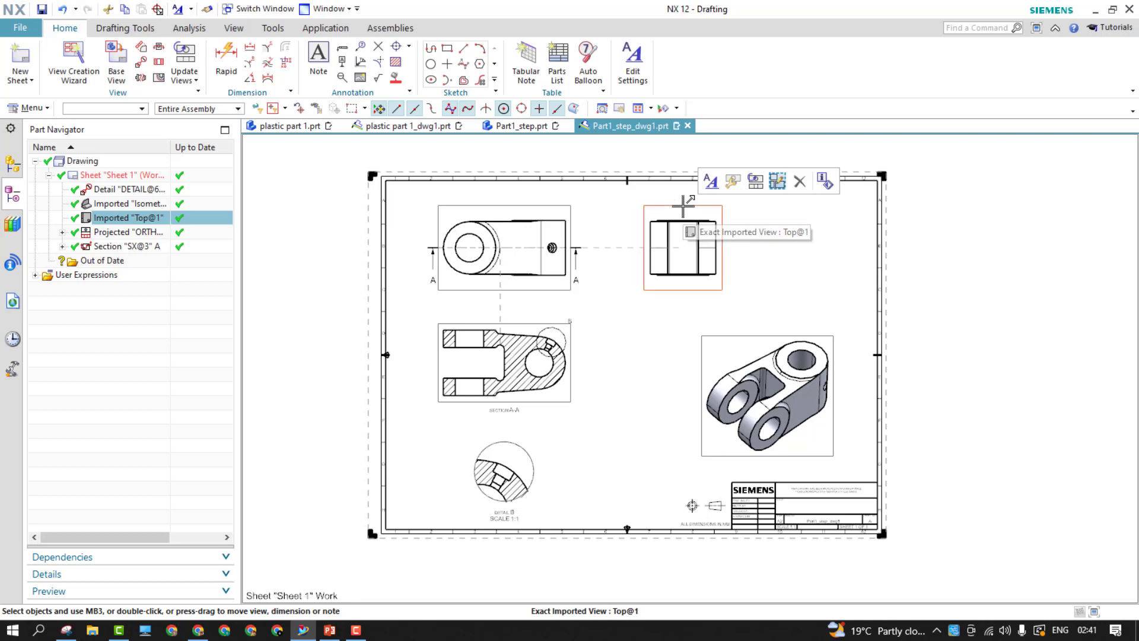
key("Delete")
left_click_drag(744, 336, 720, 254)
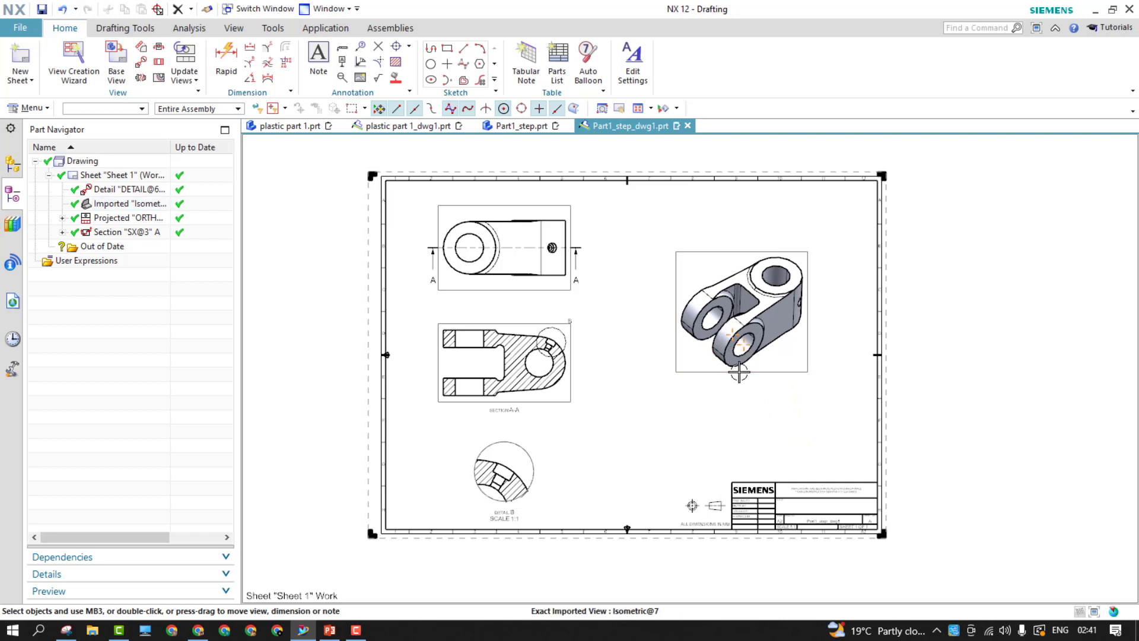
double_click(739, 371)
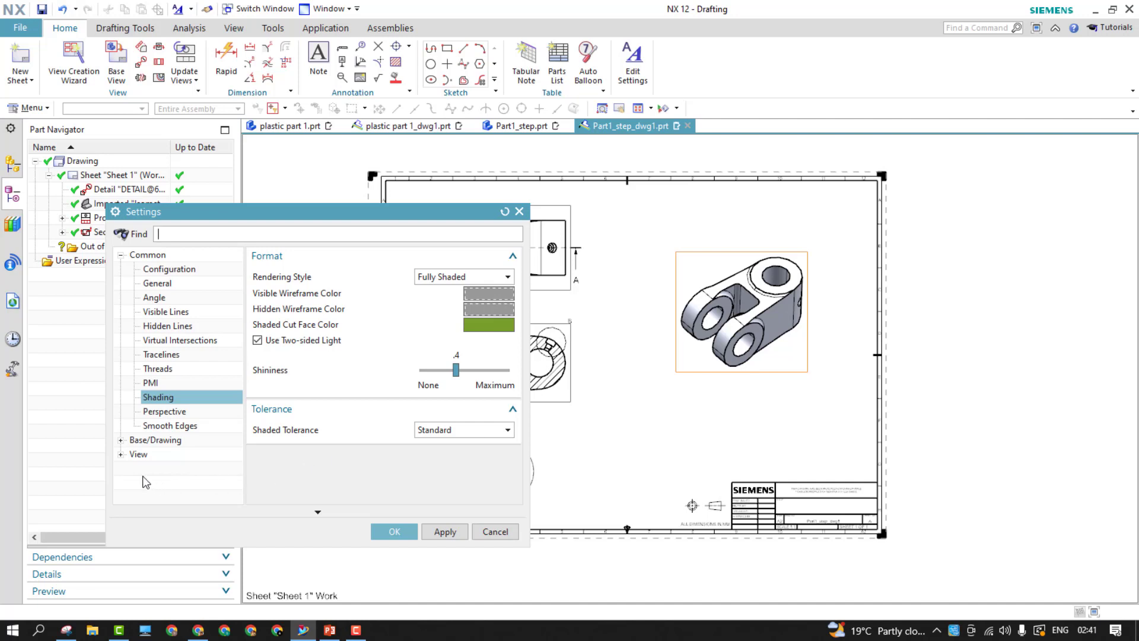
- Change the shaded isometric view's scale to 1:1 and nudge it slightly down-left
left_click(121, 455)
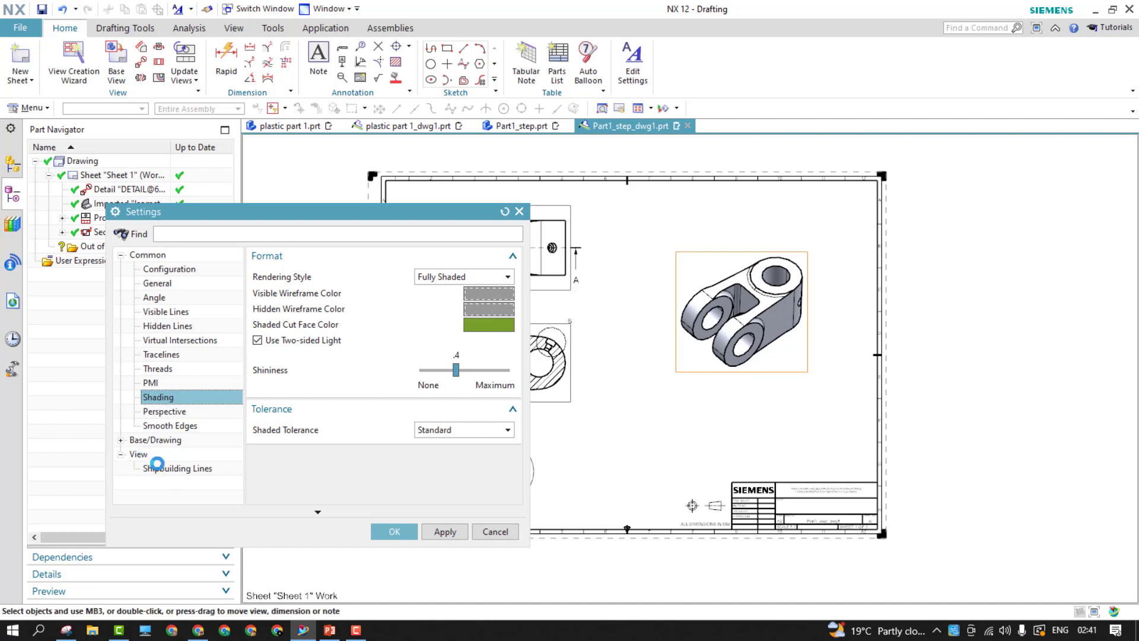
left_click(157, 467)
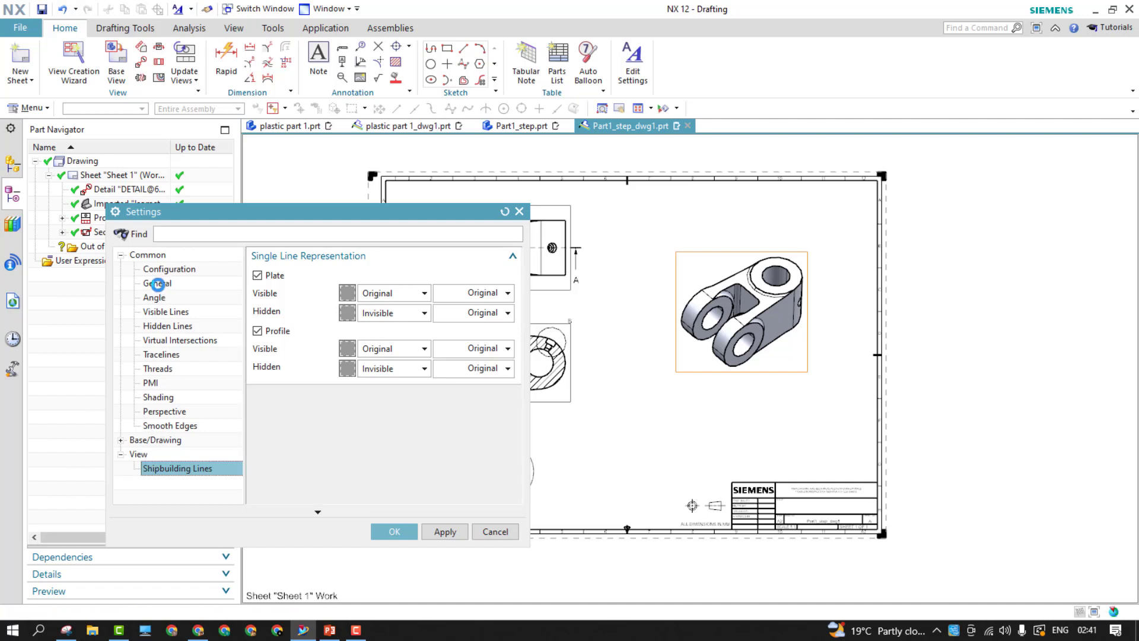
left_click(158, 284)
left_click(427, 370)
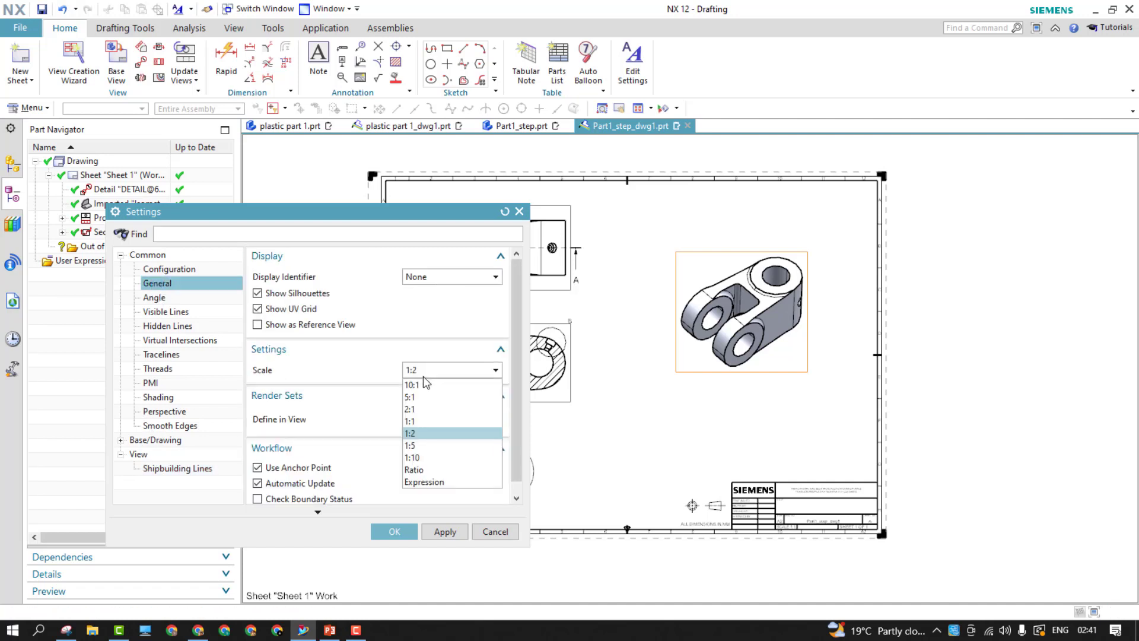
left_click(423, 421)
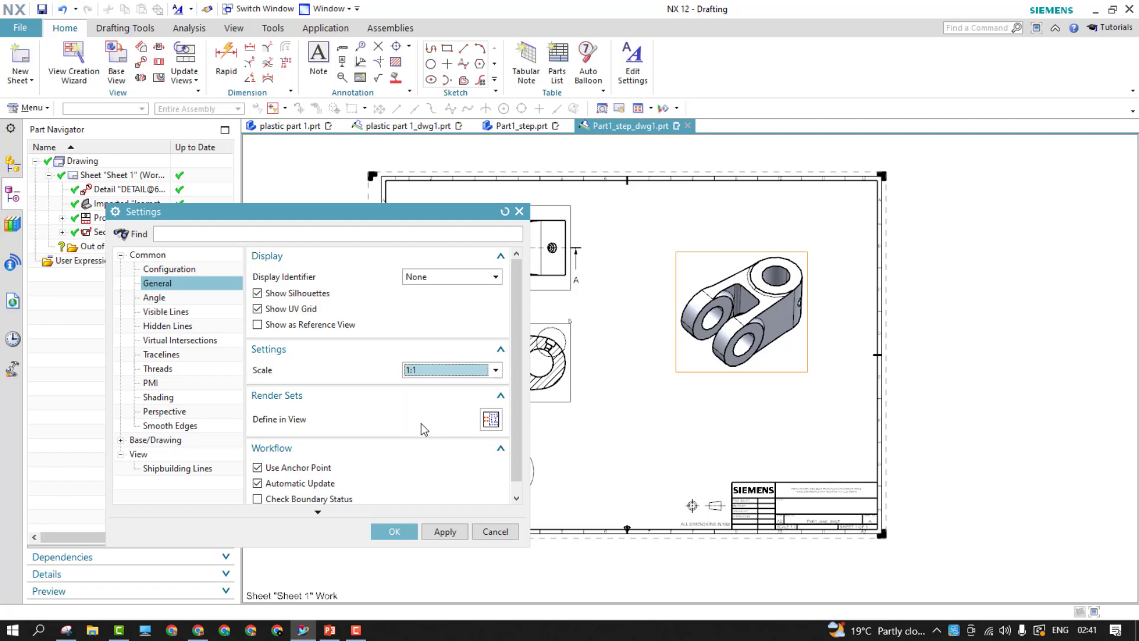
left_click(442, 531)
left_click(394, 531)
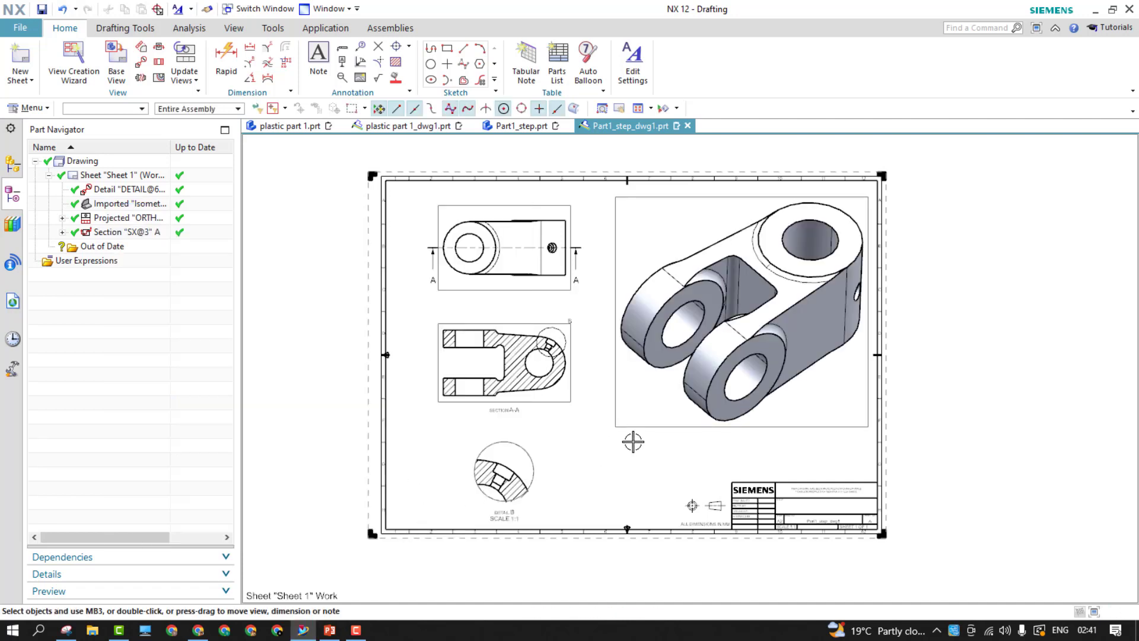
left_click_drag(632, 438, 626, 436)
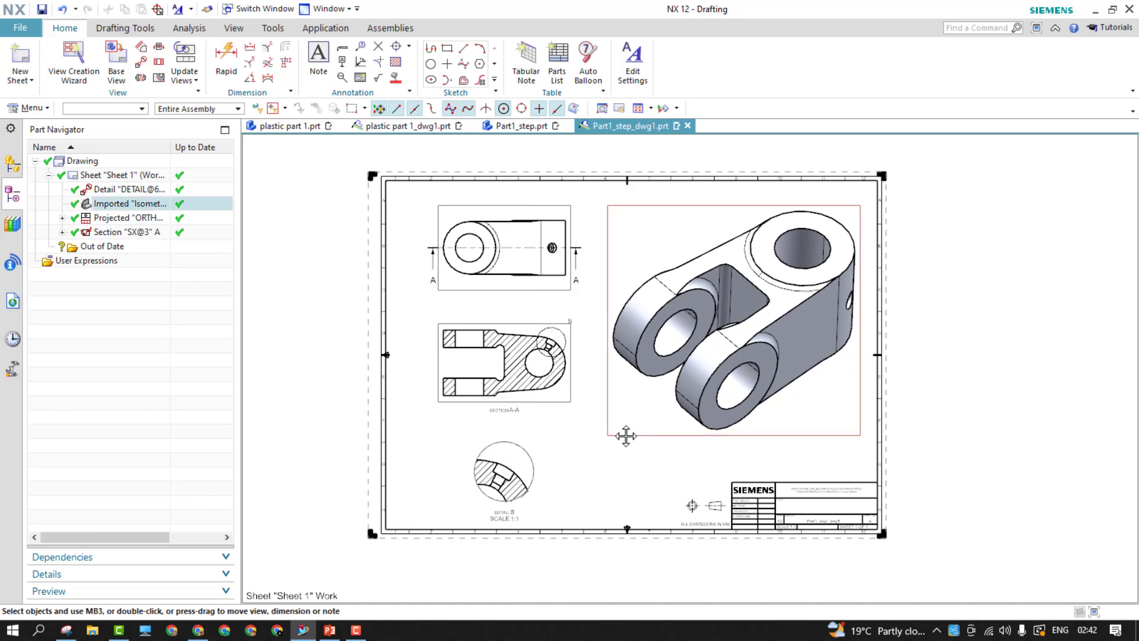
- Switch off view border display in the Drafting Preferences and apply it
left_click(628, 433)
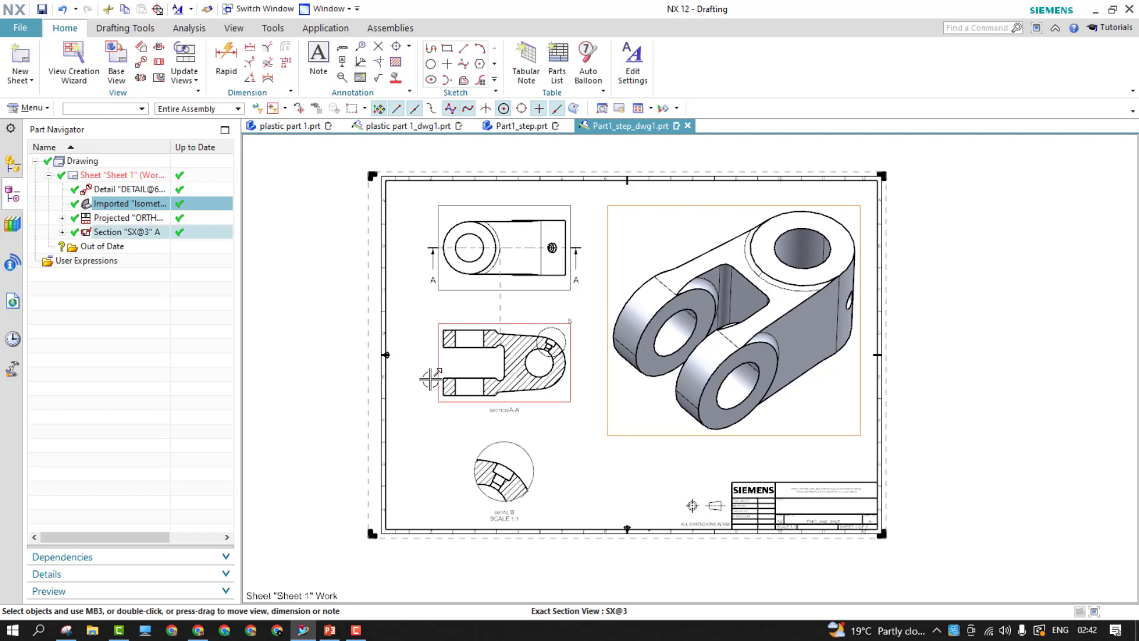
left_click(29, 108)
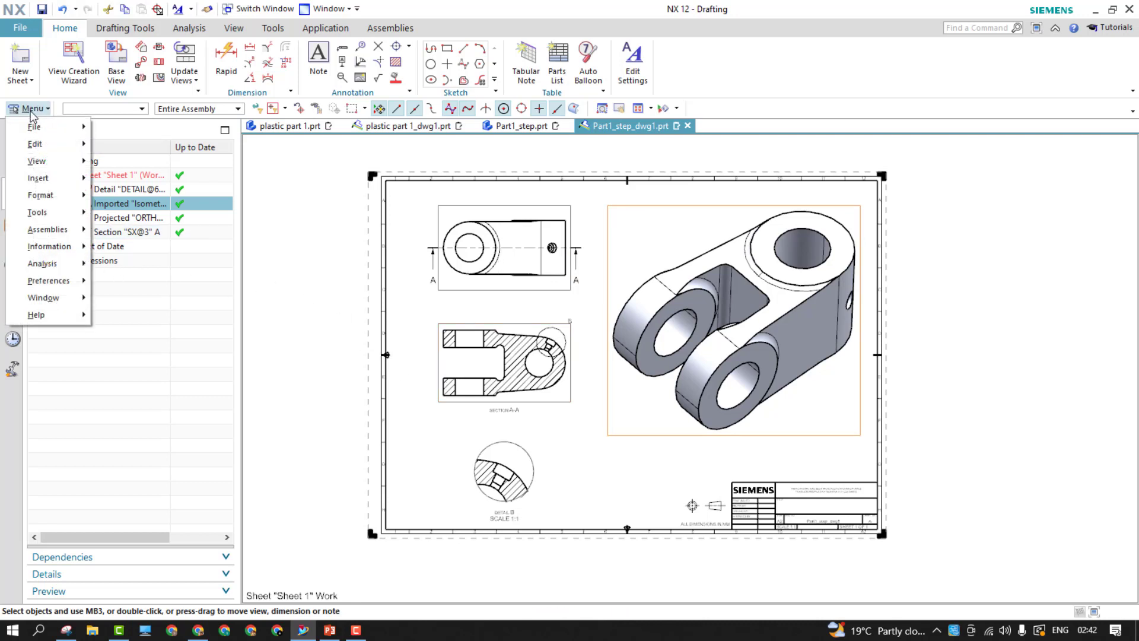
mouse_move(54, 281)
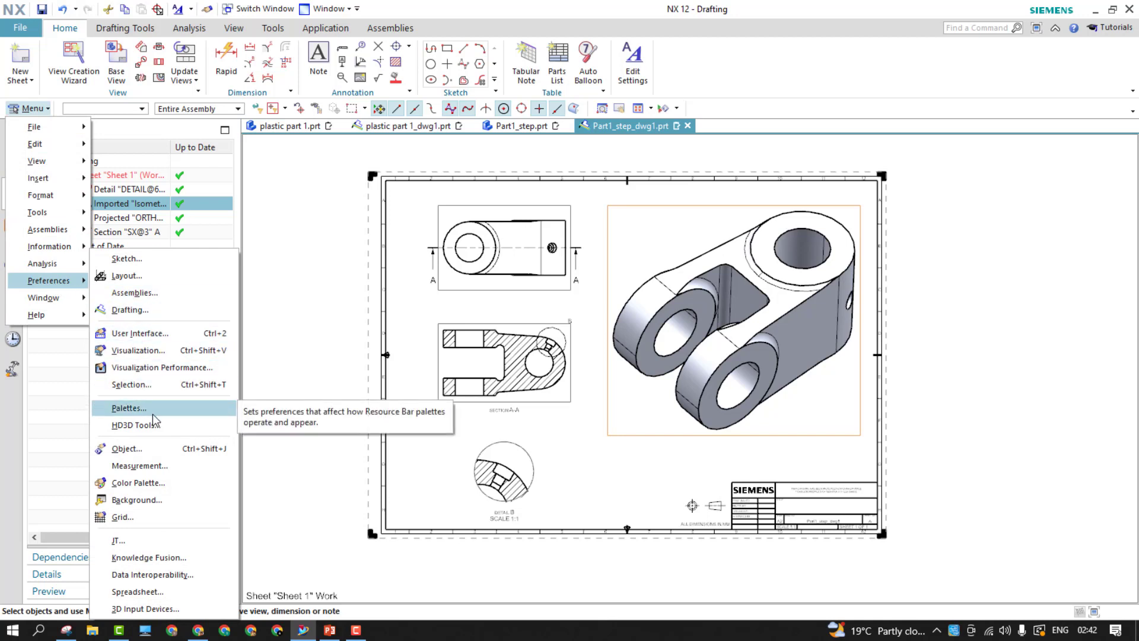
left_click(140, 313)
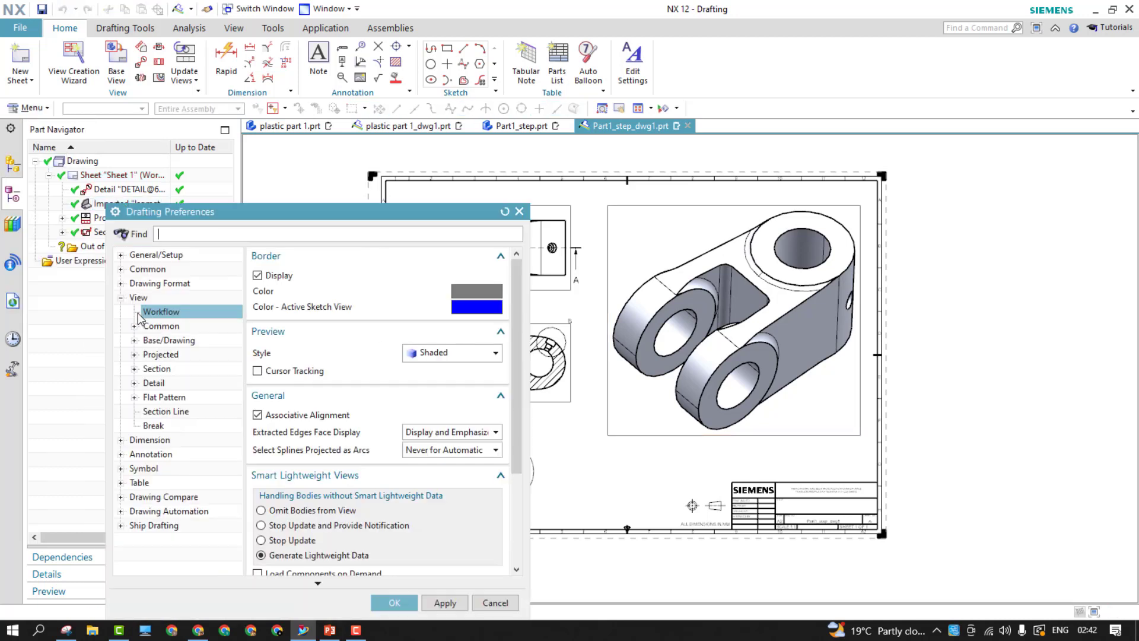
left_click(433, 603)
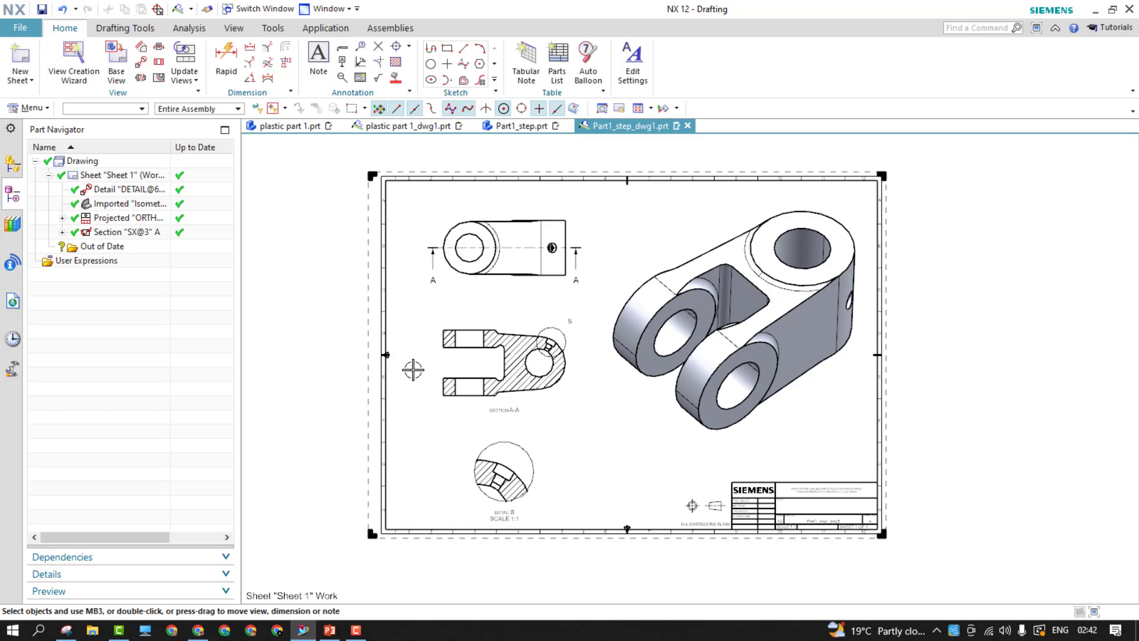
- Export the A2 sheet to PDF on the Desktop, replacing the existing file
left_click(20, 29)
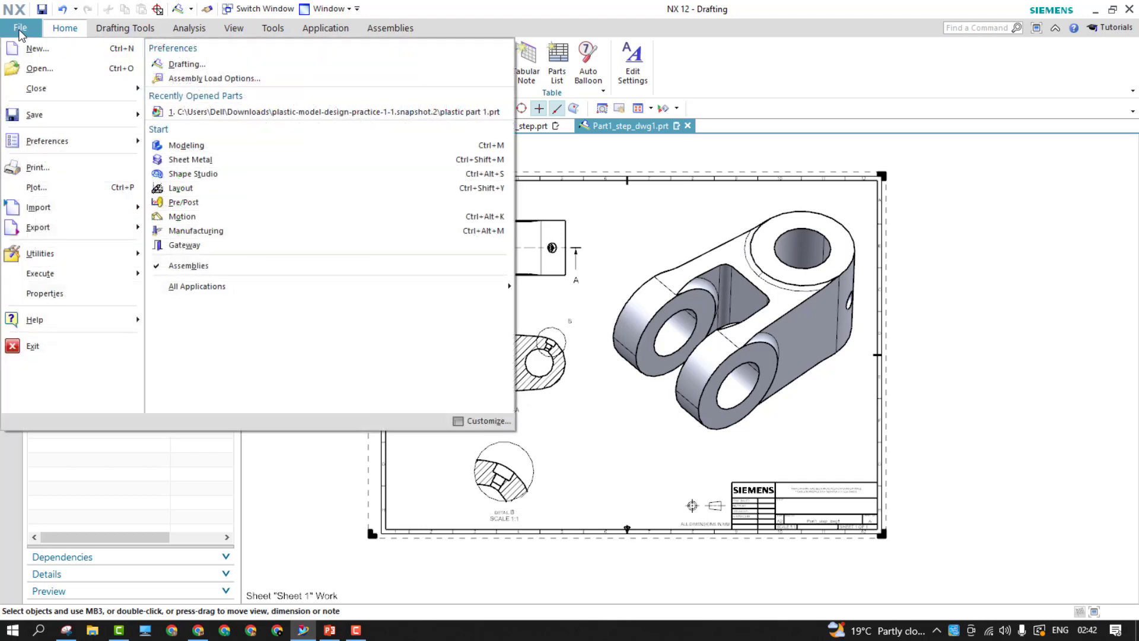
mouse_move(48, 229)
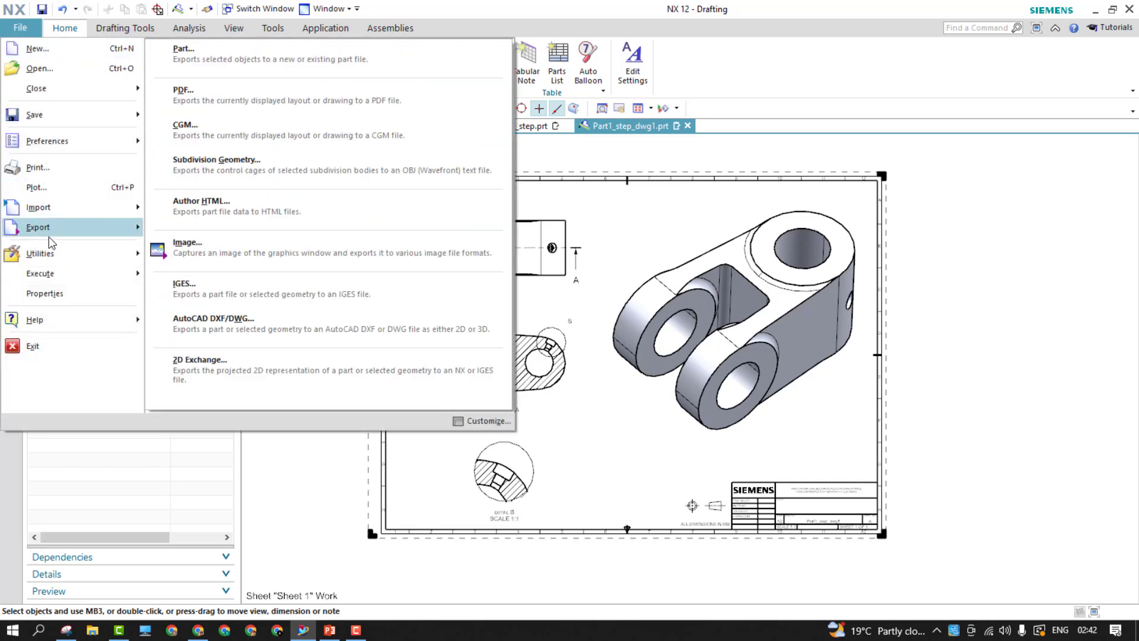
left_click(201, 88)
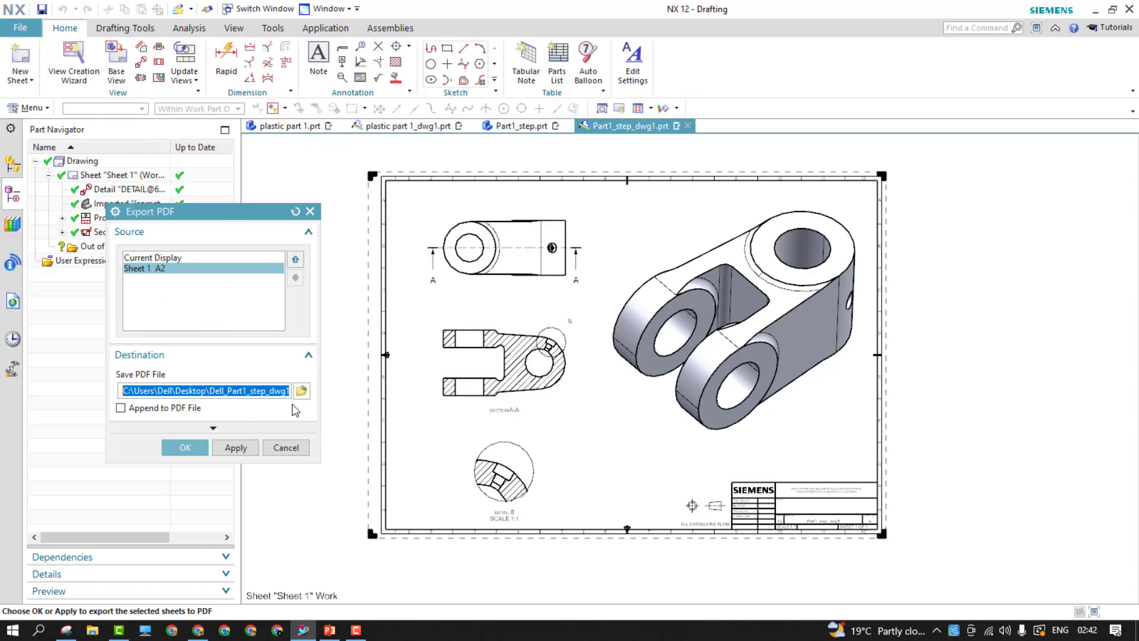
left_click(301, 391)
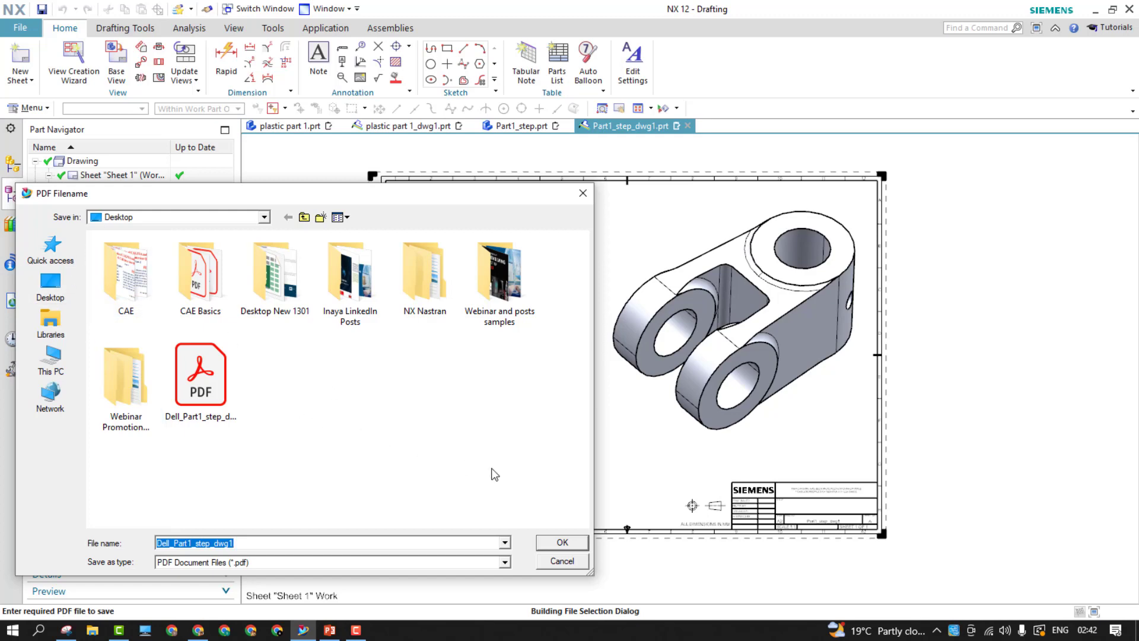
left_click(563, 544)
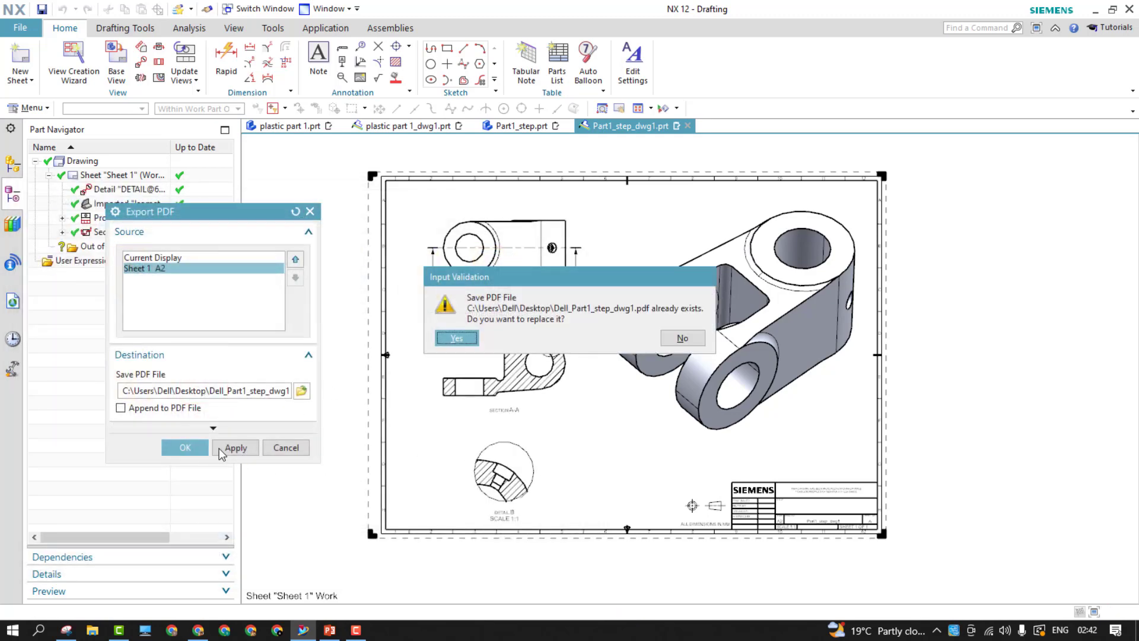
left_click(462, 342)
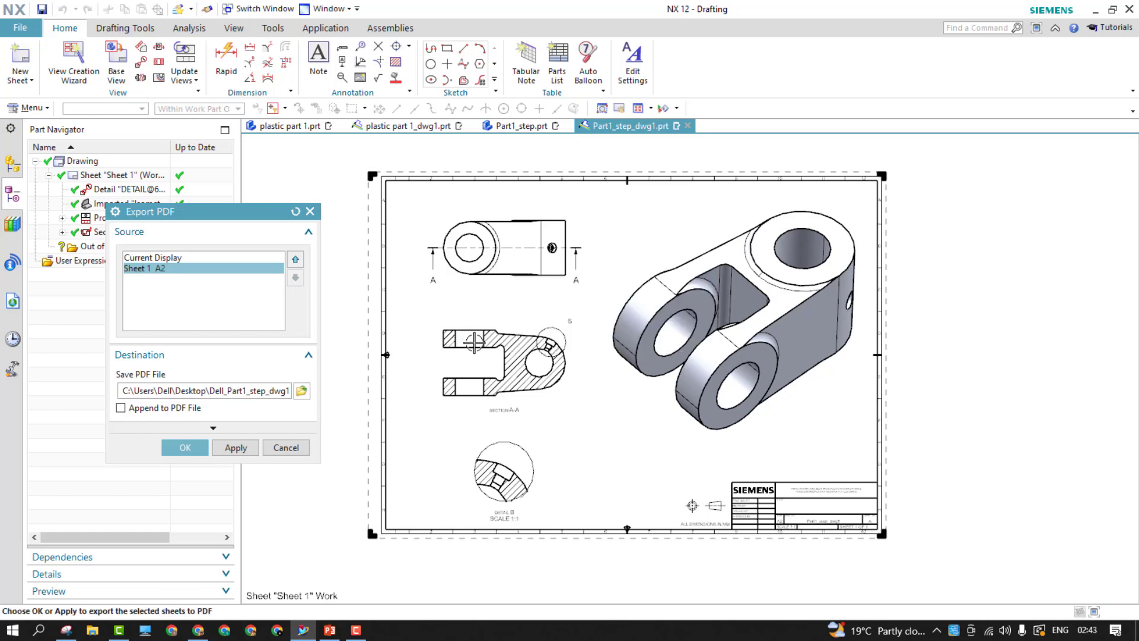
left_click(185, 447)
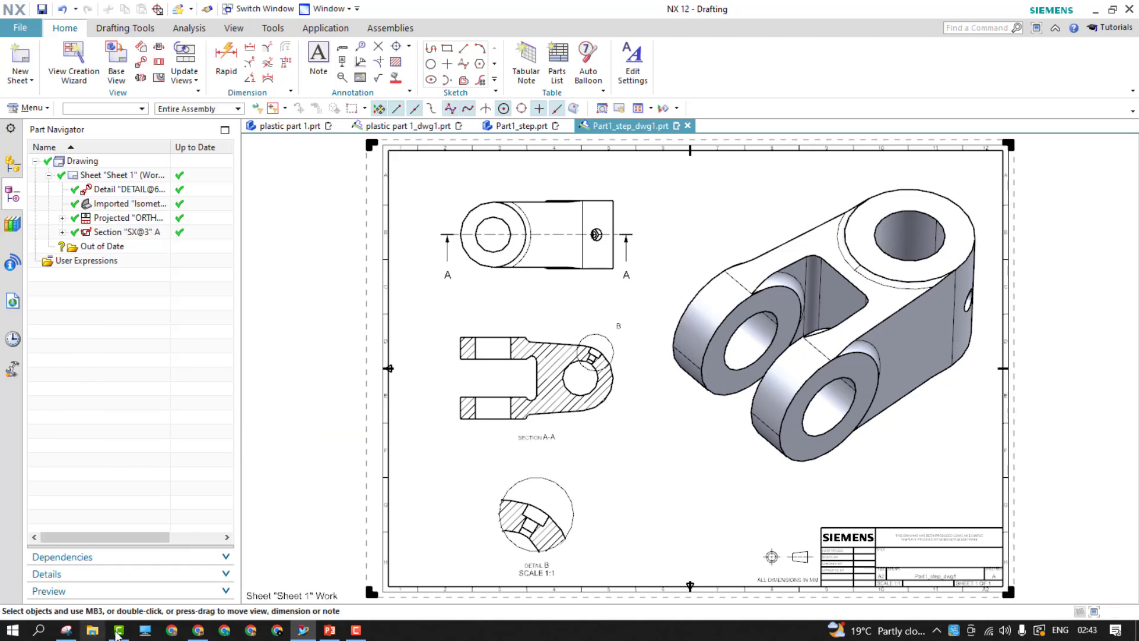
- Open Dell_Part1_step_dwg1.pdf from the Desktop folder
left_click(95, 626)
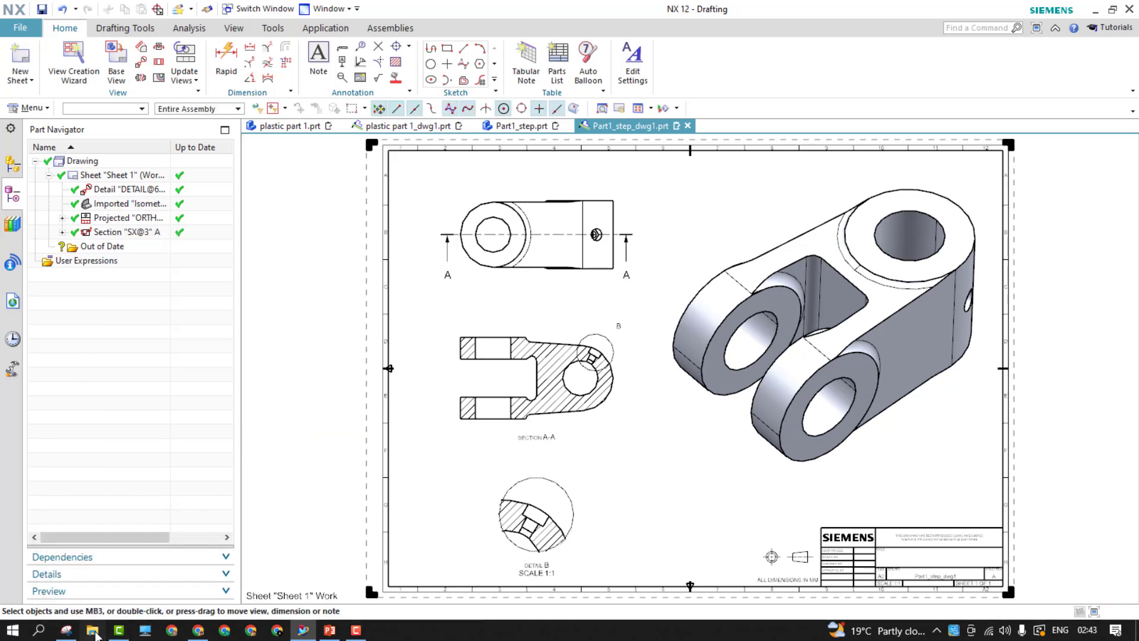
left_click(54, 105)
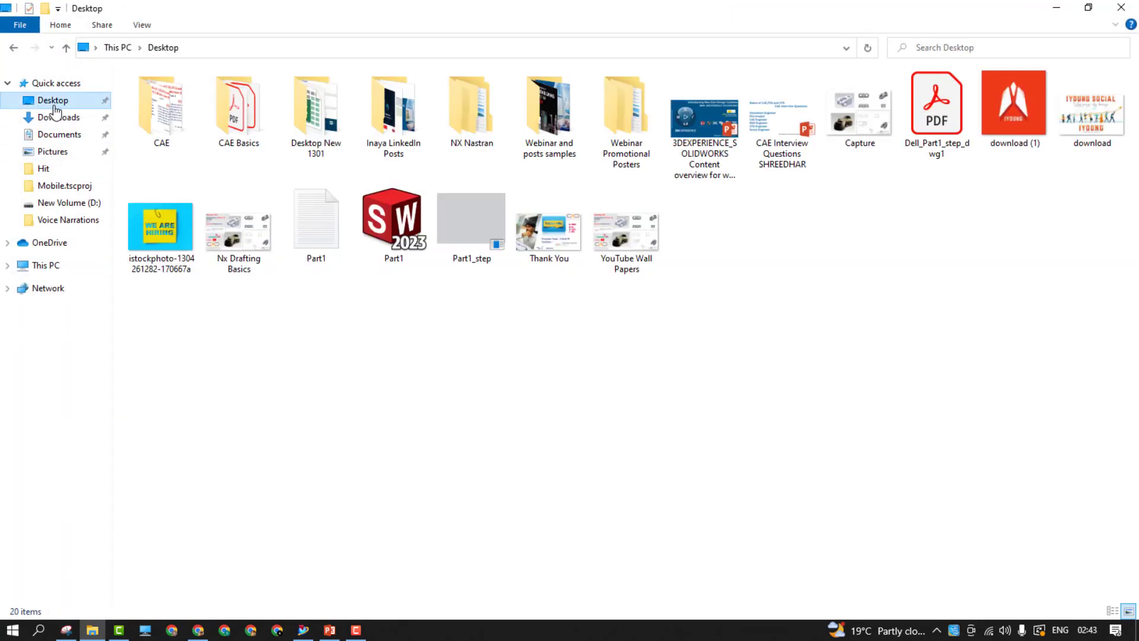
double_click(937, 119)
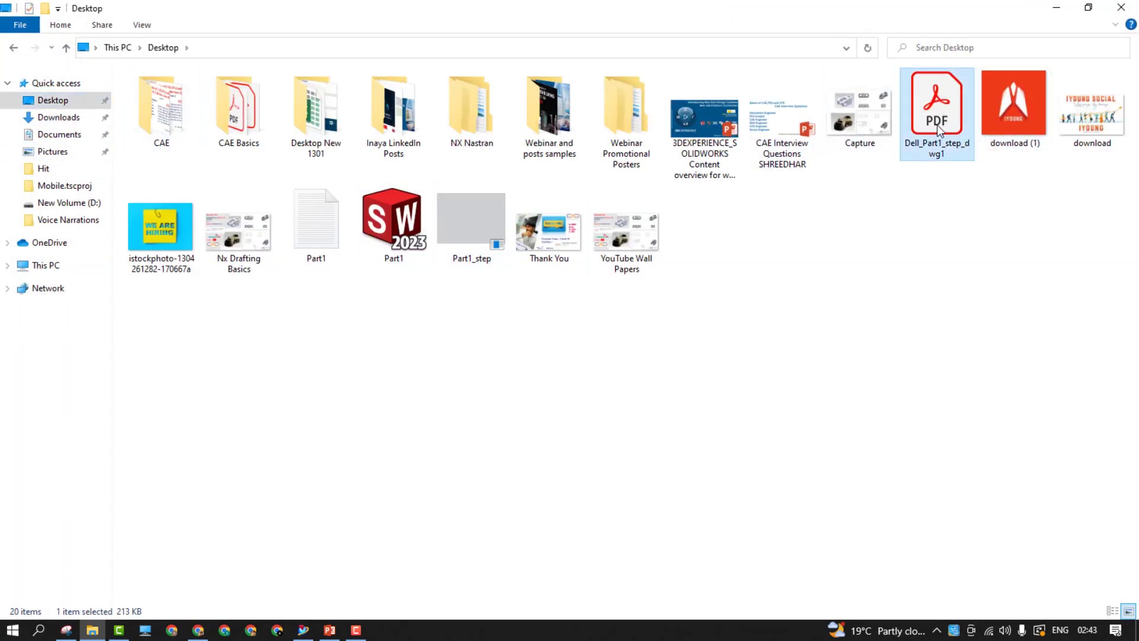